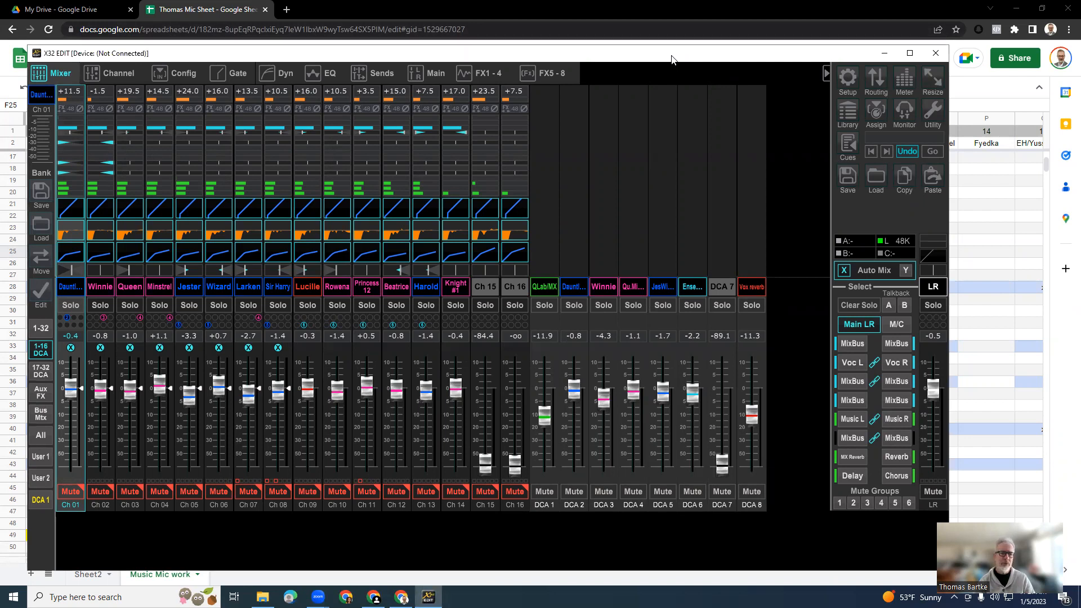
Uncover the mic sheet's character row, then rename channel 1 to Tevye in blue and channel 2 to Golde in pink
drag(672, 56, 716, 173)
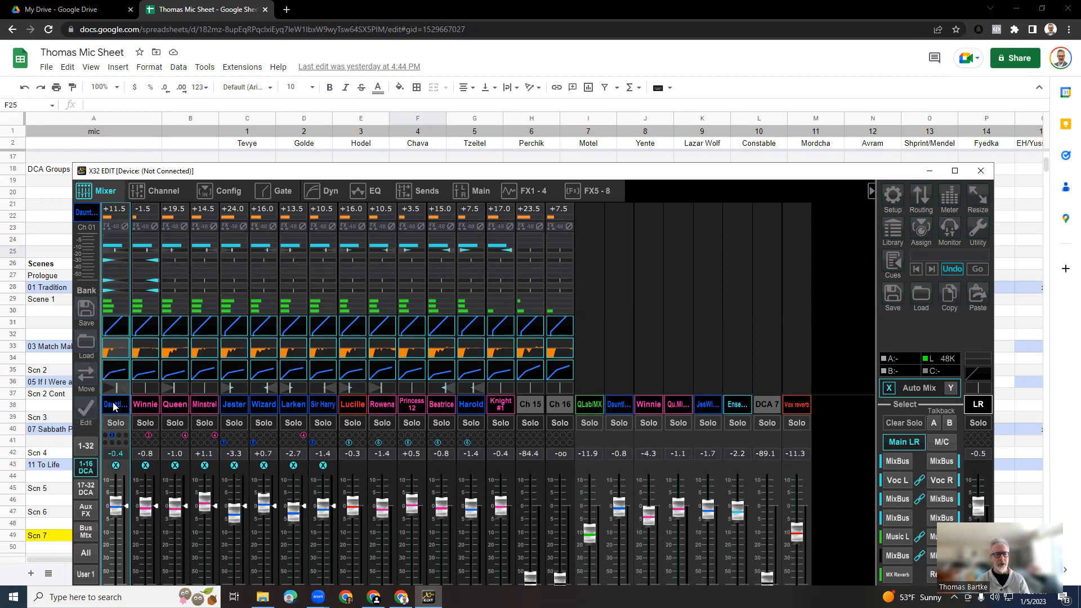
click(113, 406)
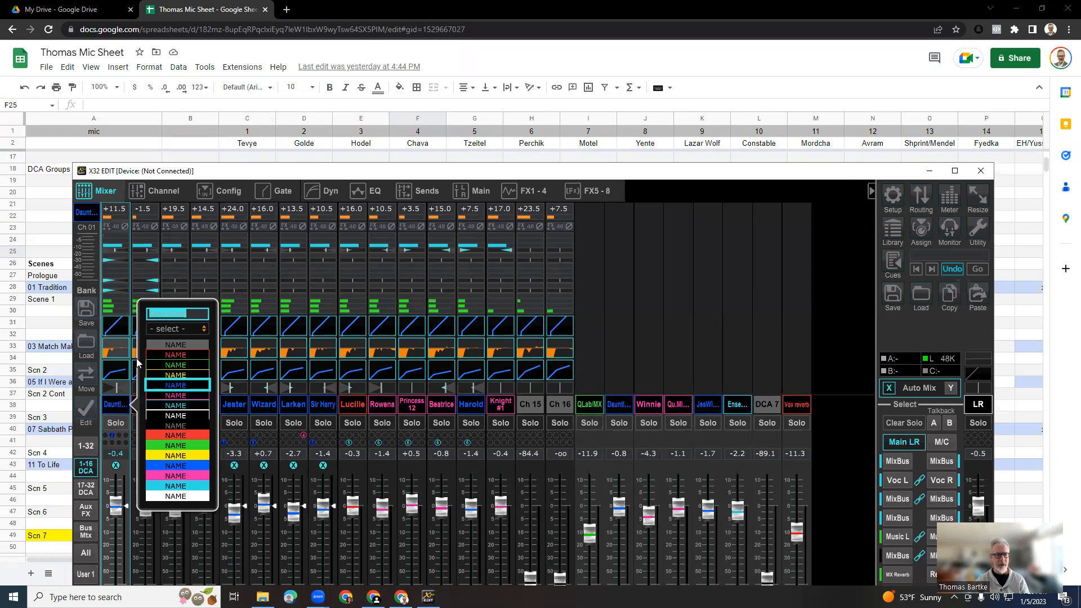
text(Tevye)
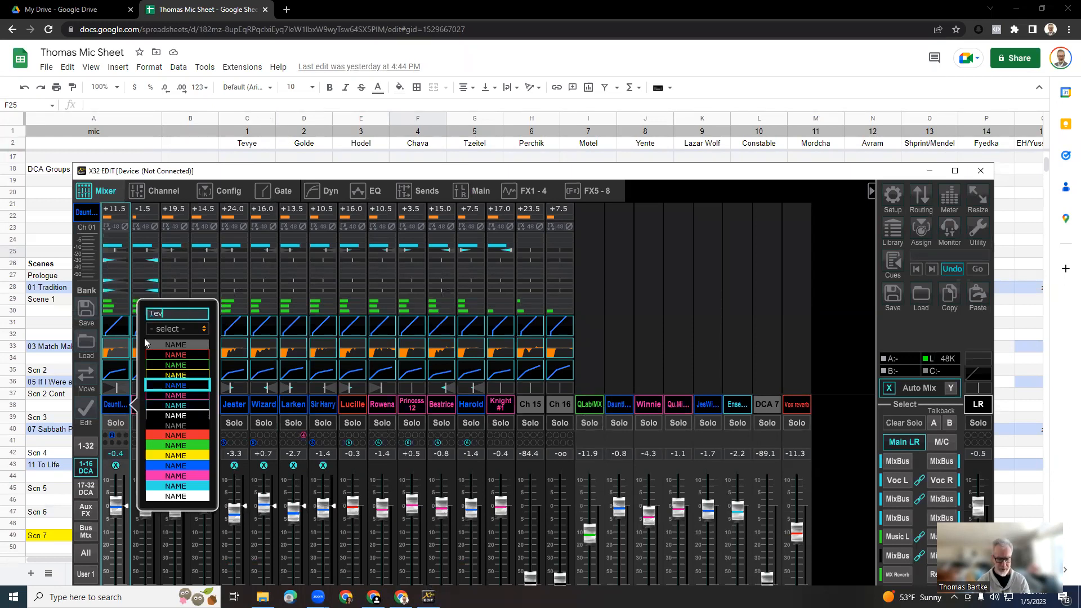
click(173, 386)
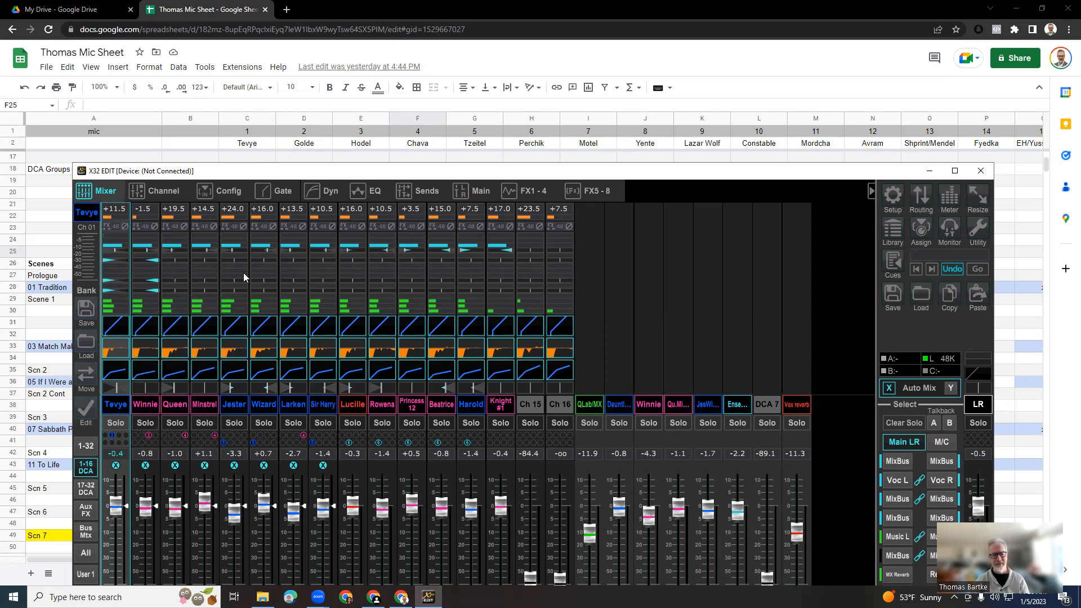
double_click(143, 406)
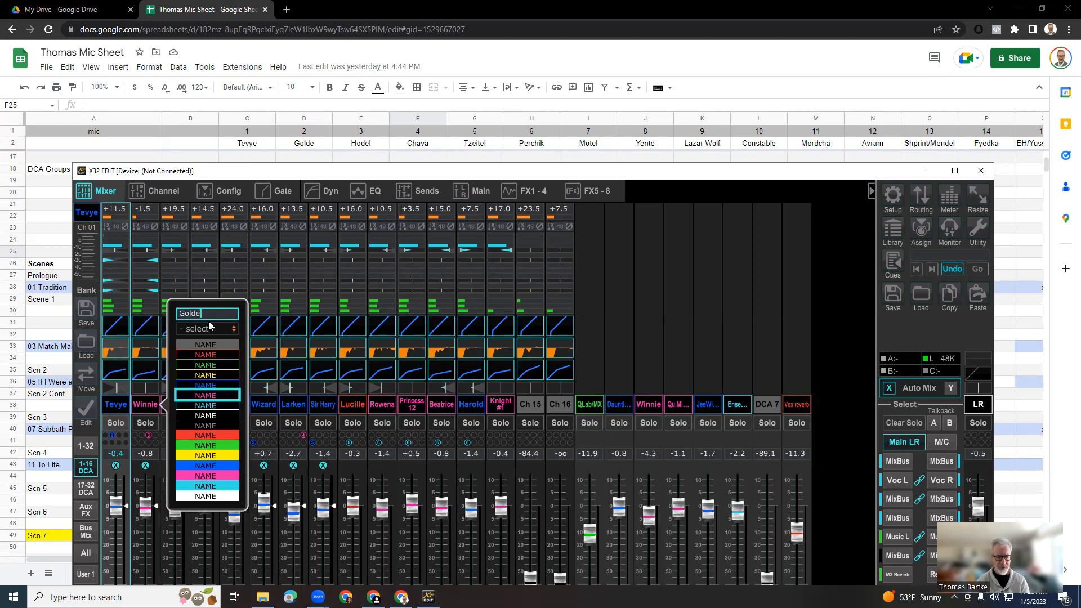
click(204, 394)
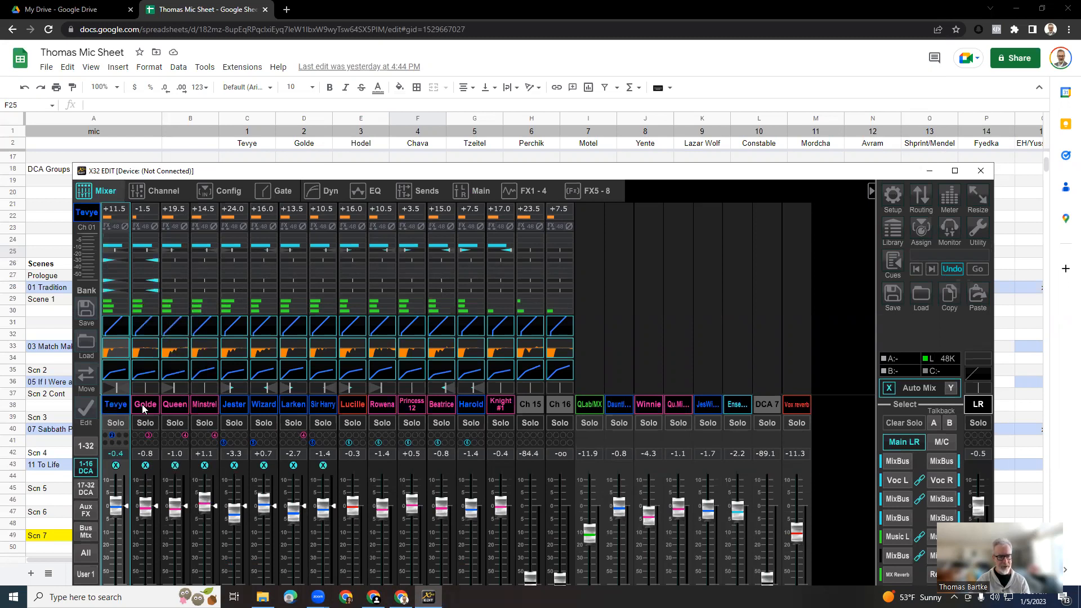
Review the configuration settings and assigned icons of channels 1, 2 and 3
click(219, 189)
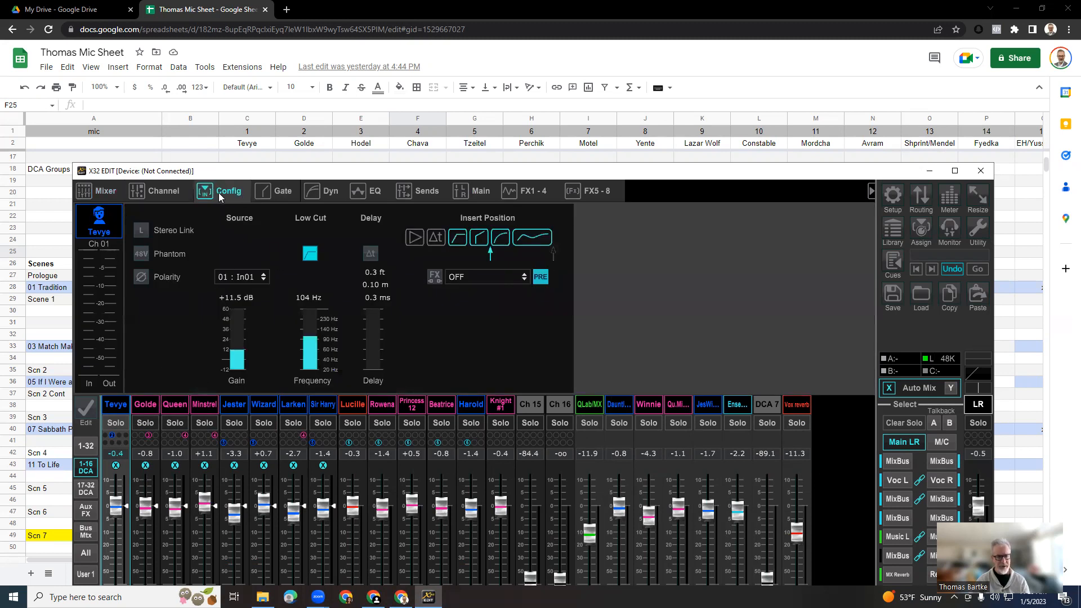
click(102, 191)
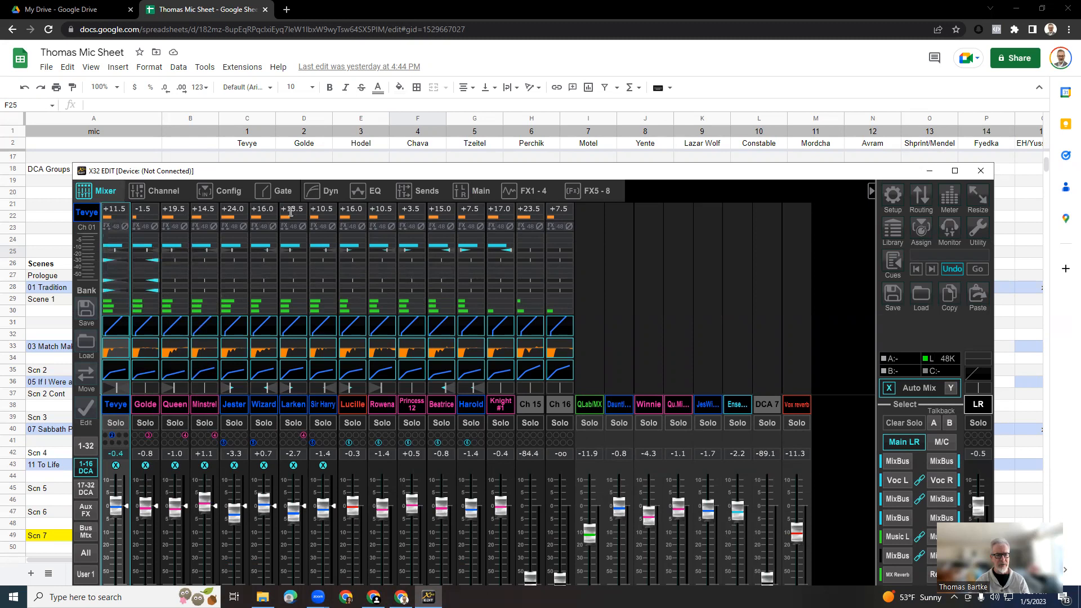
click(212, 192)
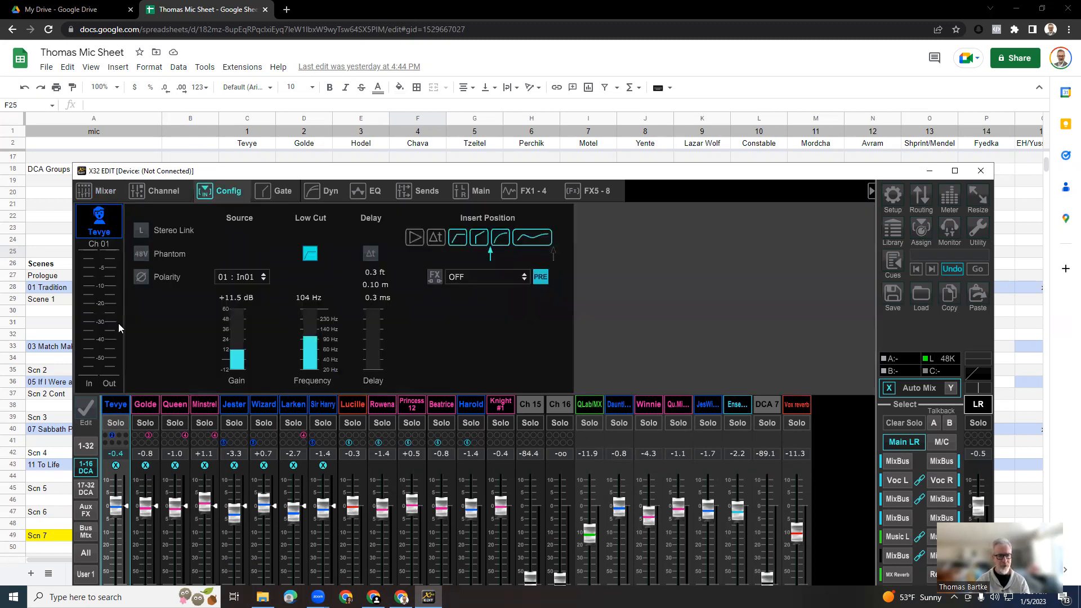
click(112, 436)
click(152, 407)
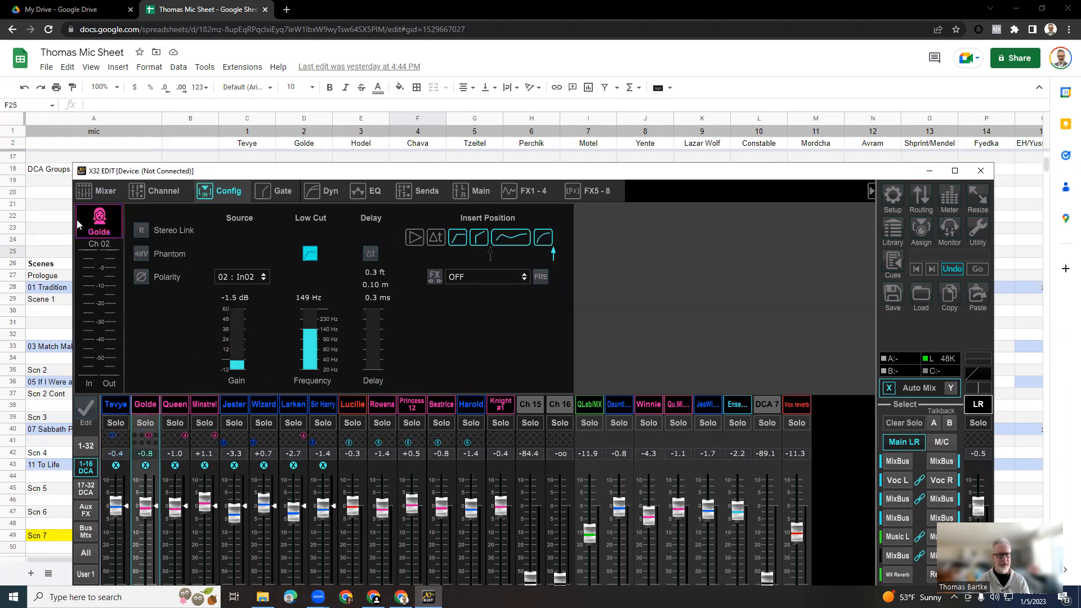
click(171, 407)
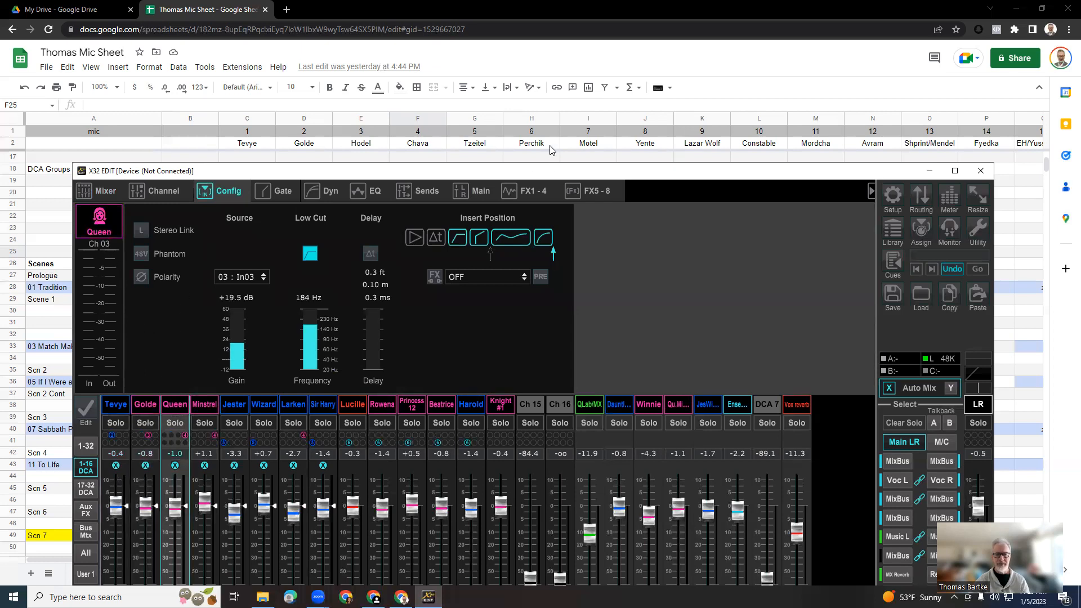
Rename channel 3 to Hodel in pink and view the icons available for it
double_click(176, 405)
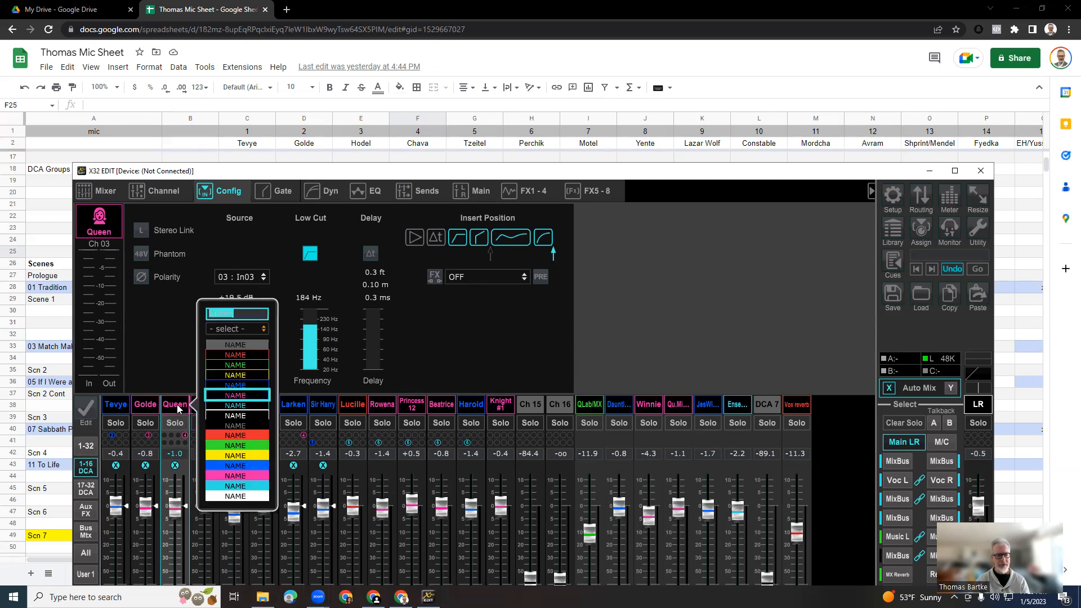
text(Hod)
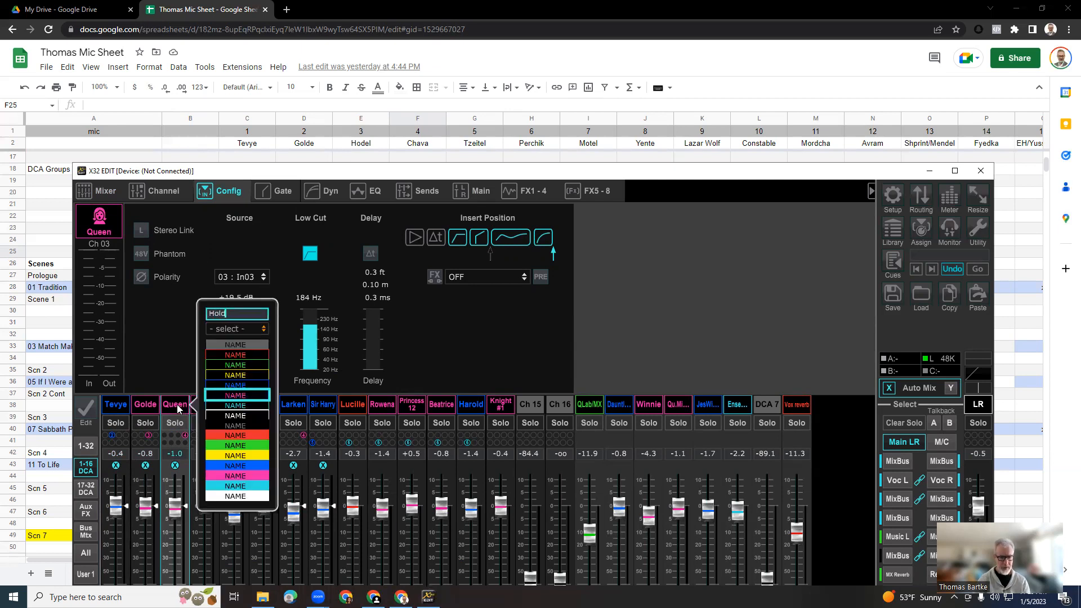
text(e)
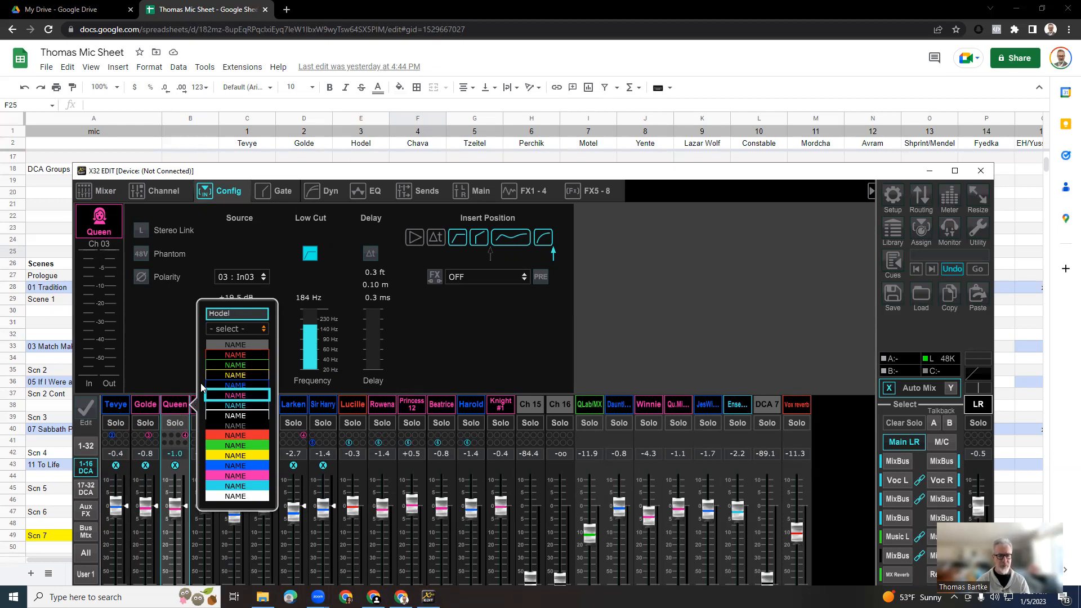
text(l)
click(245, 395)
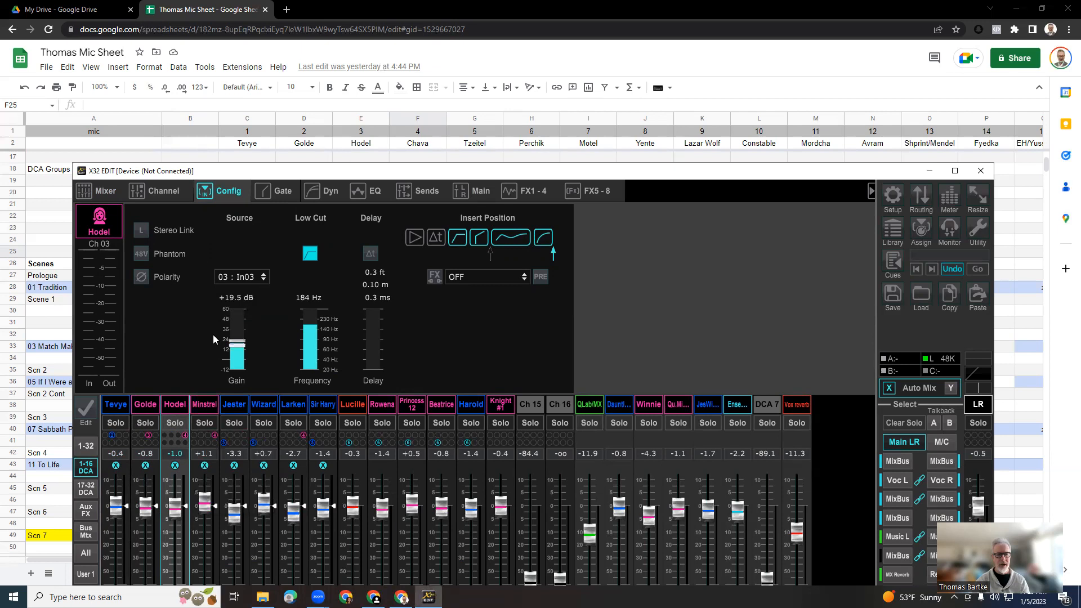
click(99, 219)
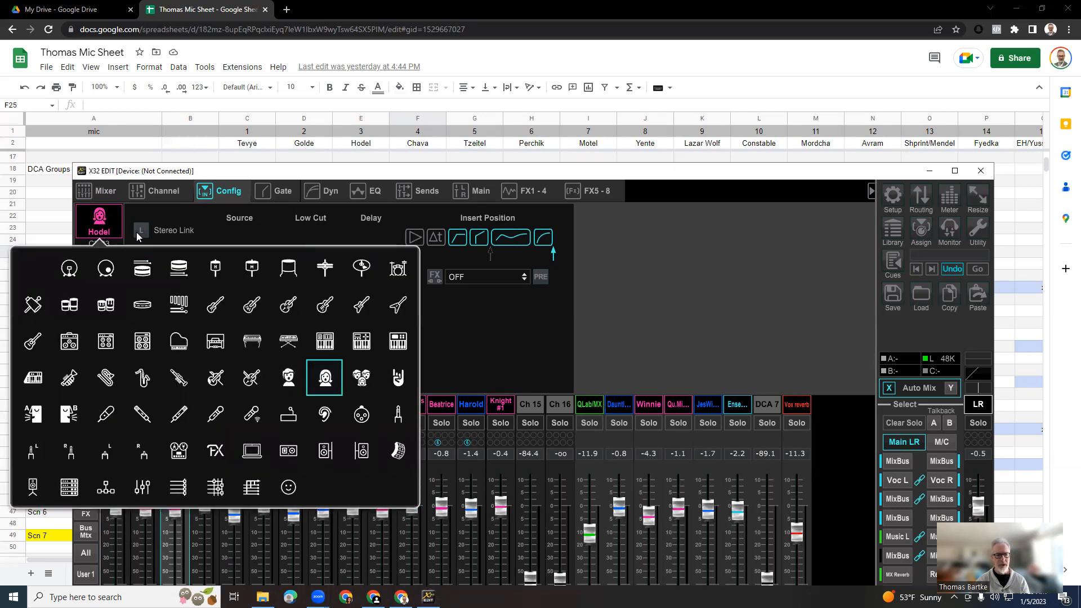
click(497, 361)
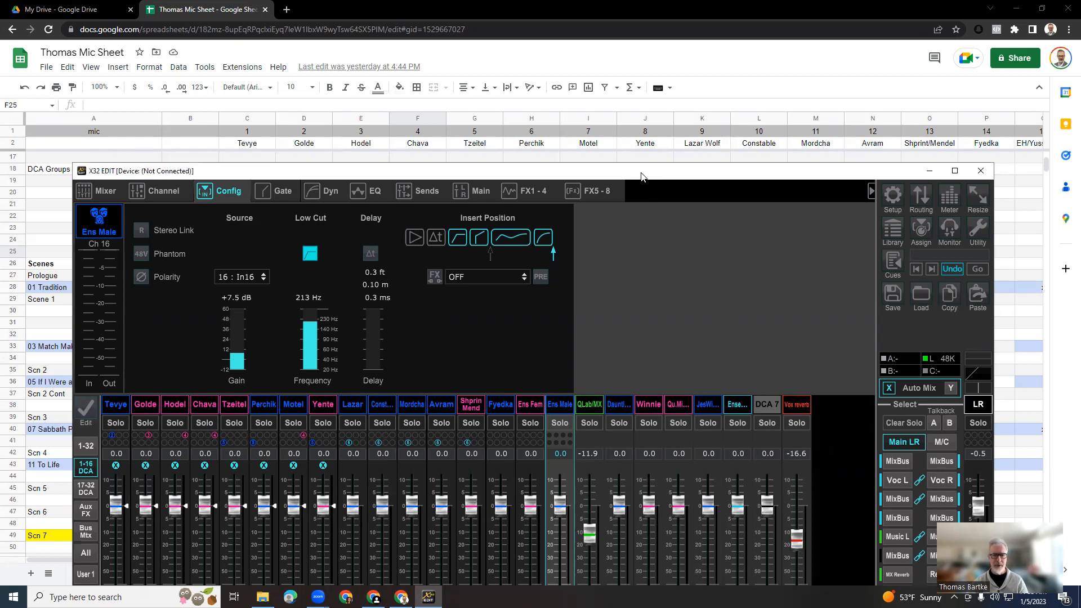
Uncover the DCA Groups rows of the mic sheet and rename DCA 2 to Tevye in blue
scroll(654, 146, down, 1)
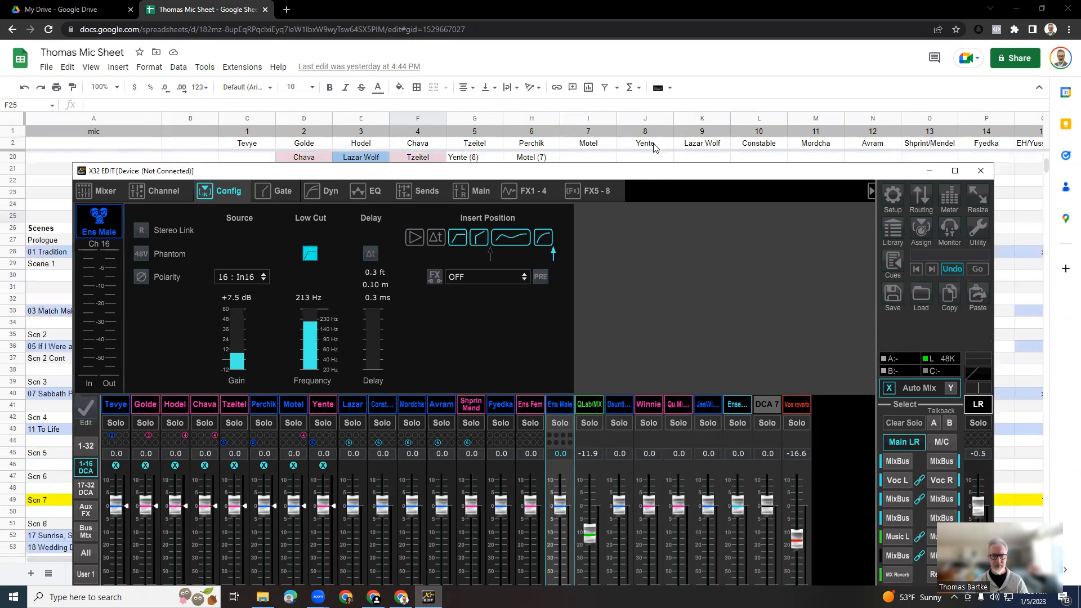
drag(659, 172, 655, 221)
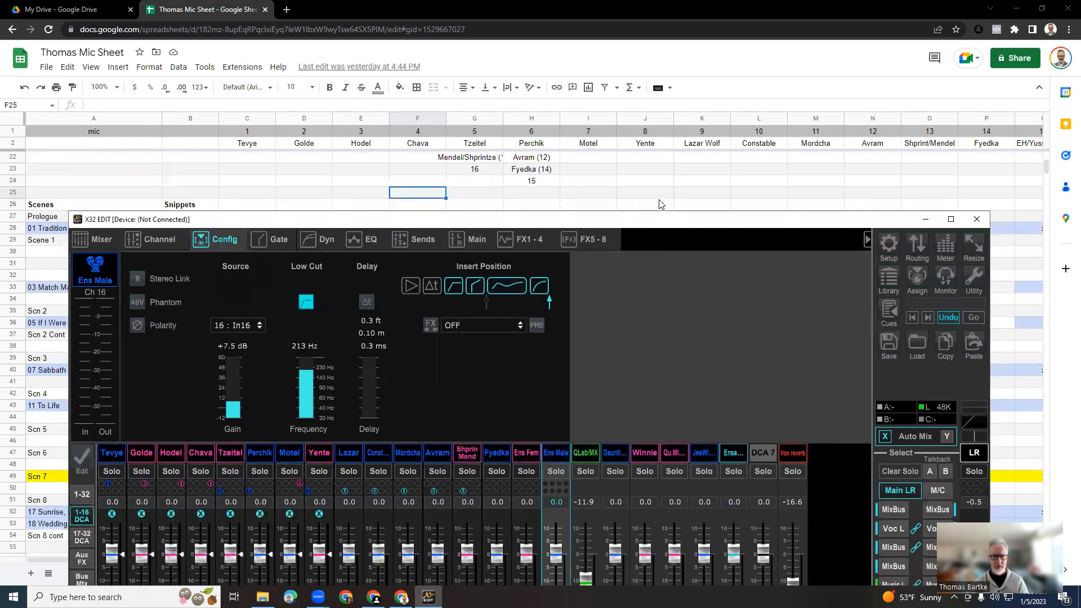
scroll(661, 204, up, 1)
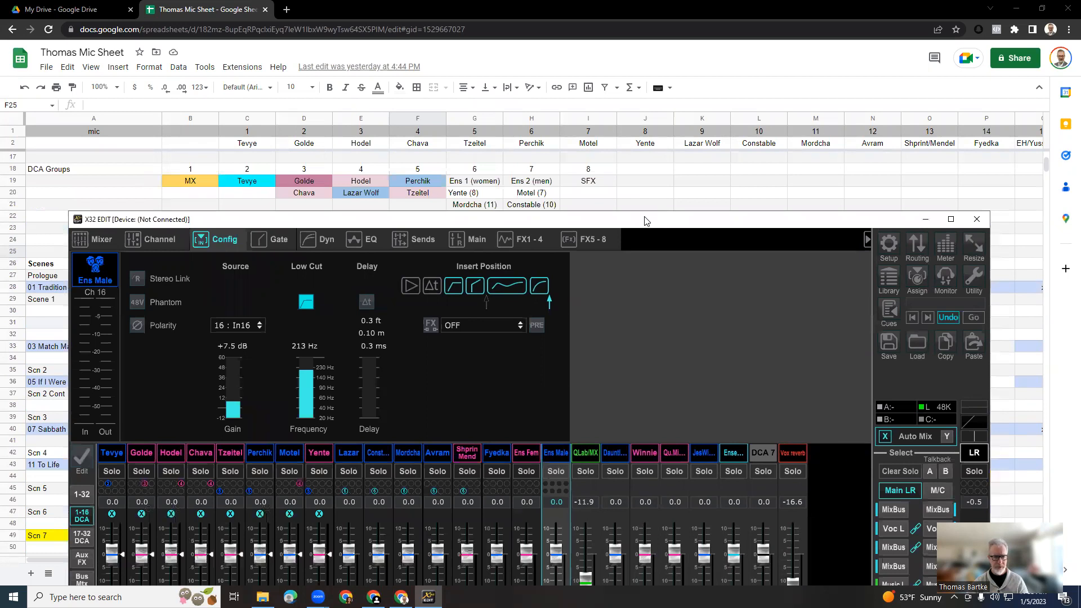
drag(645, 221, 638, 201)
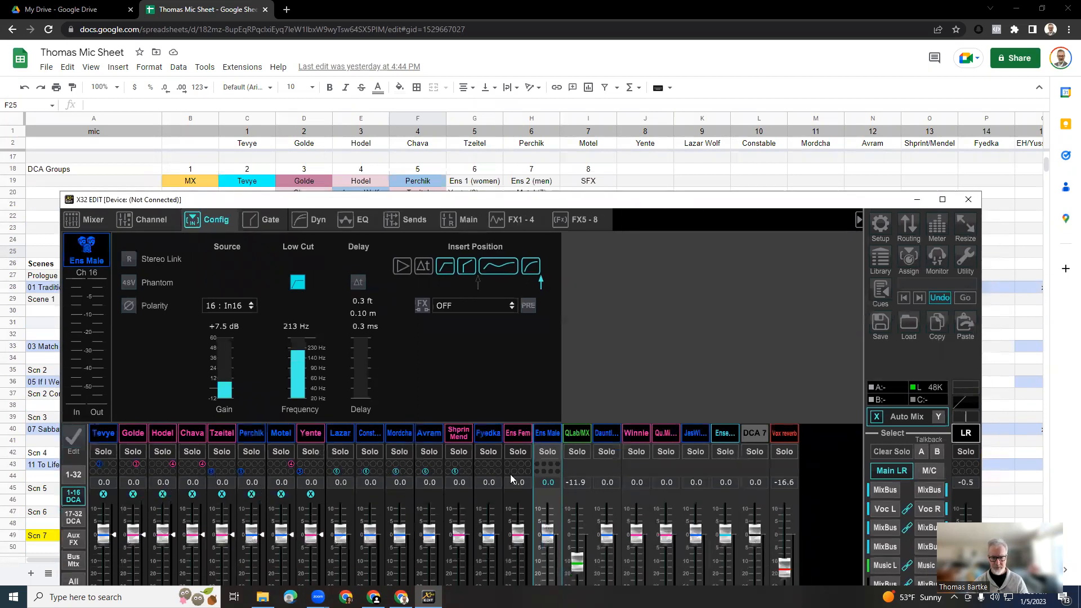
click(605, 436)
text(Tevye)
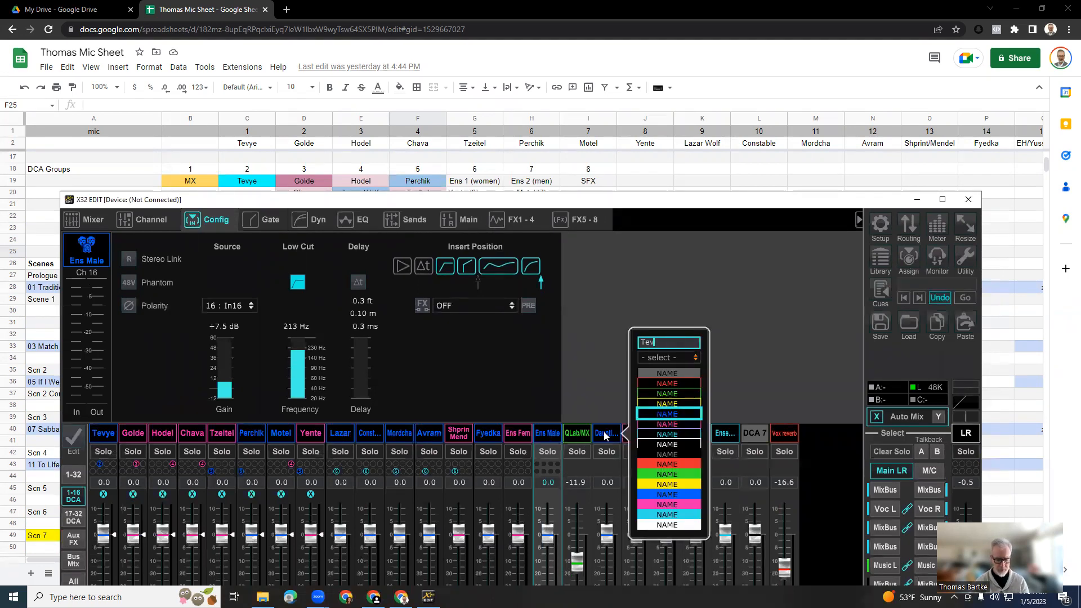
click(670, 415)
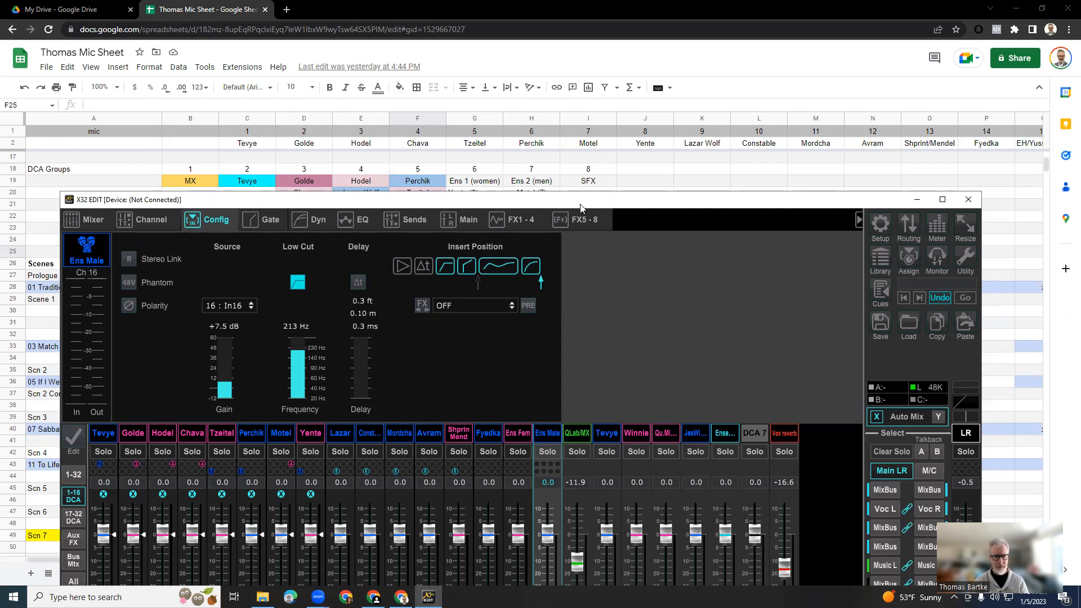
Expose the second row of DCA group members and rename DCA 3 to Golde Chava in pink
drag(583, 202, 579, 213)
click(636, 447)
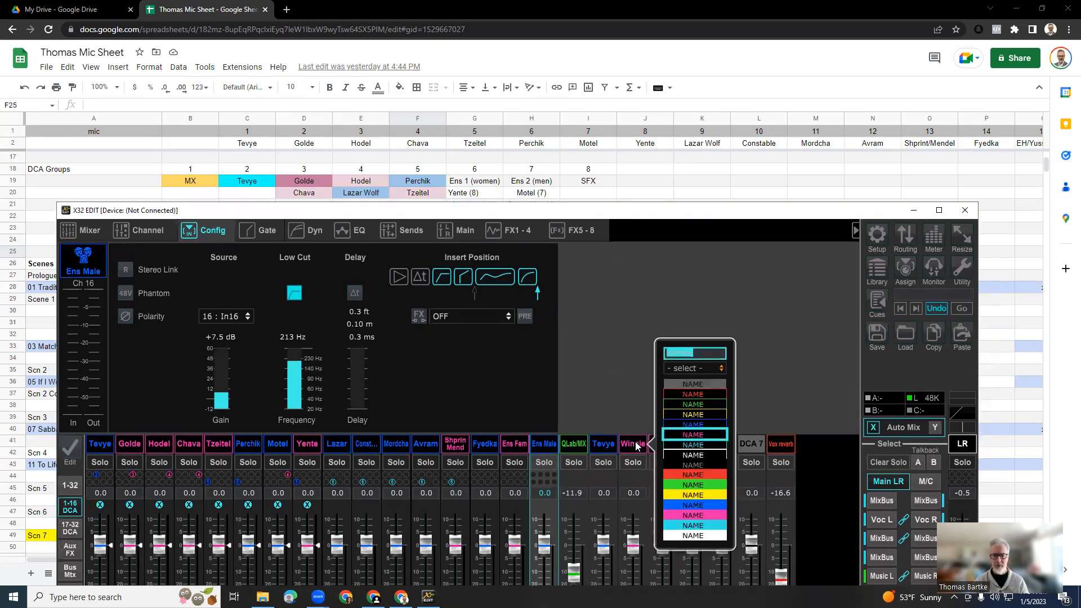
key(BackSpace)
key(BackSpace)
key(BackSpace)
key(BackSpace)
key(BackSpace)
key(BackSpace)
text(Golde Chava)
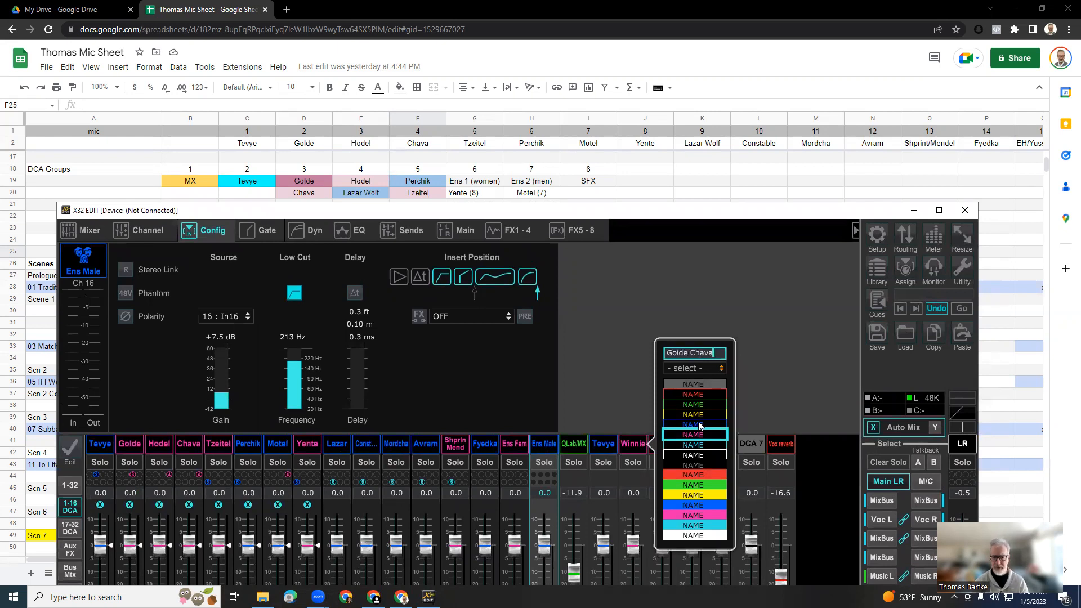
click(691, 438)
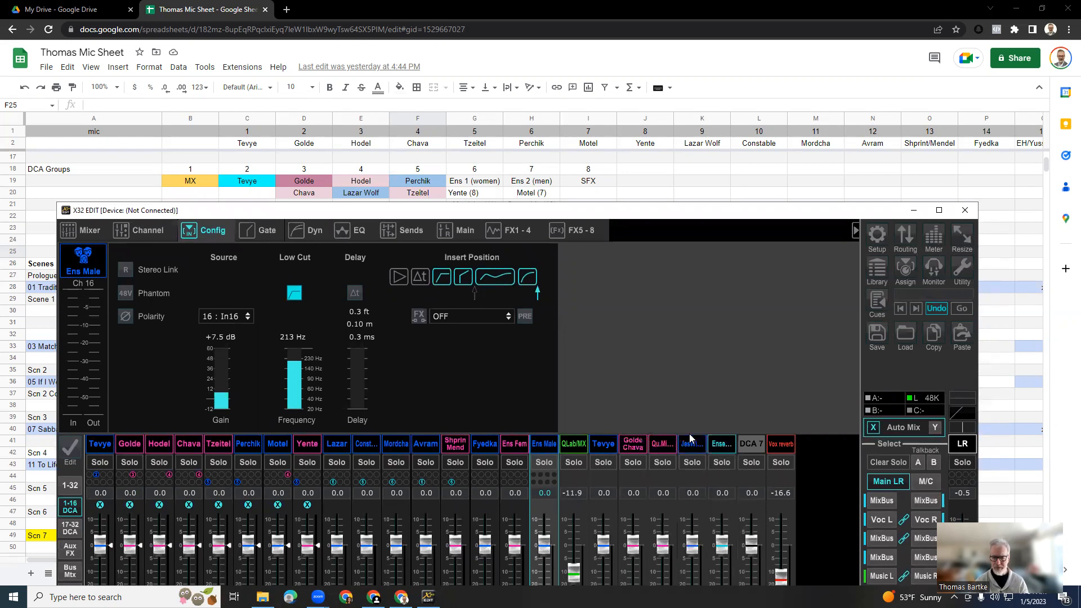
Rename DCA 4 to Hodel Lazar and set its label to the outlined cyan color
click(659, 445)
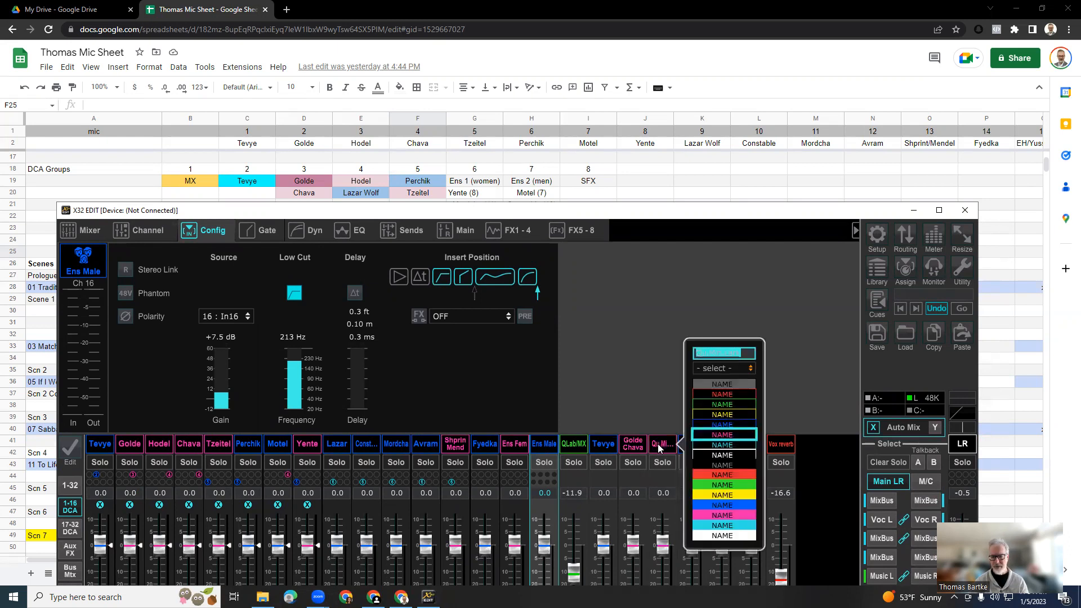
text(Hodel Lazar)
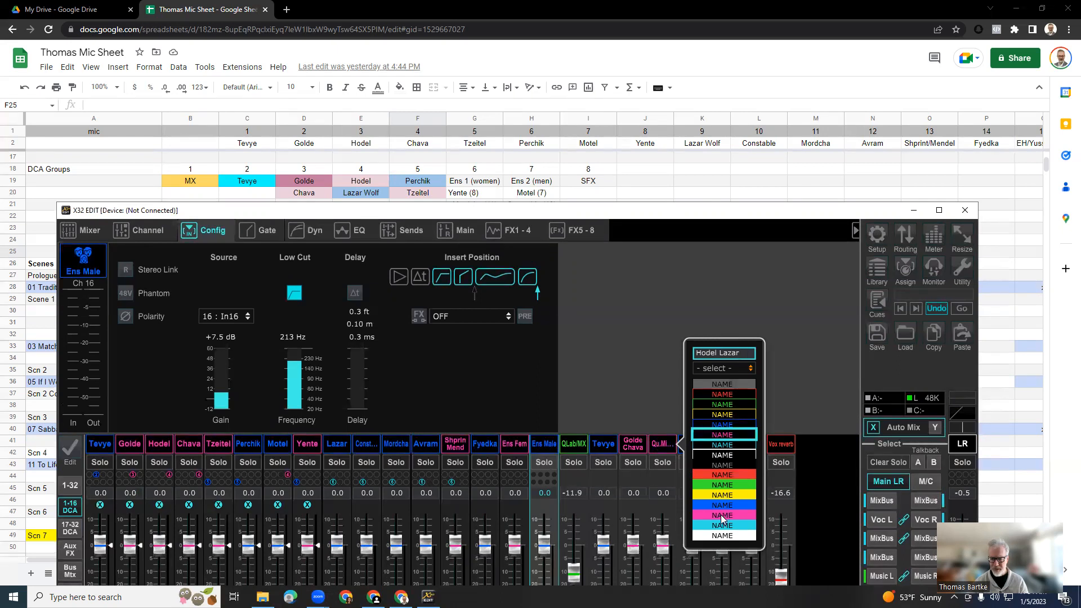
click(721, 533)
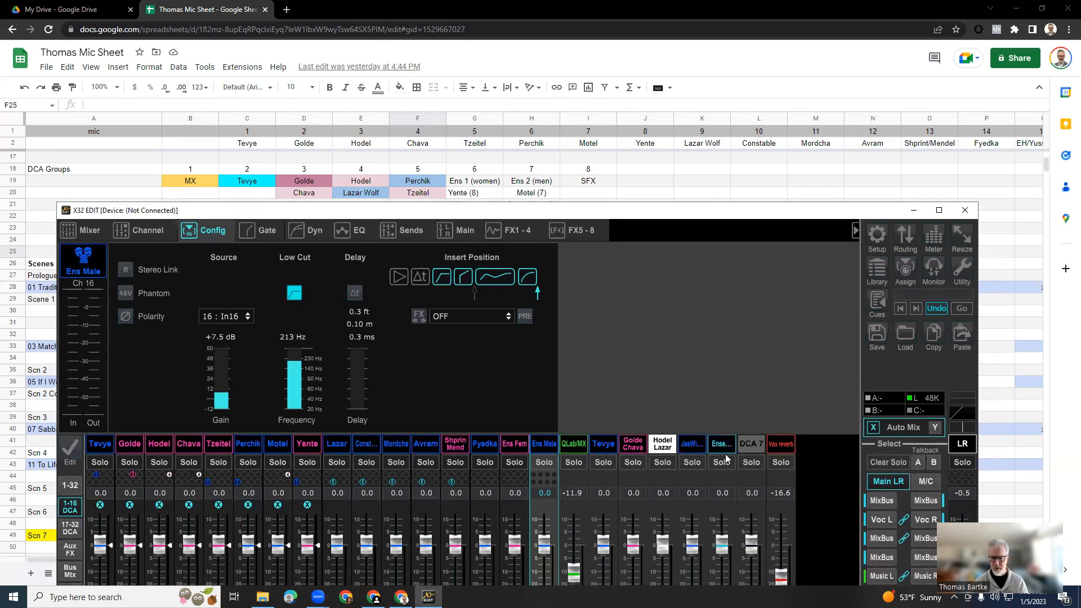
click(665, 446)
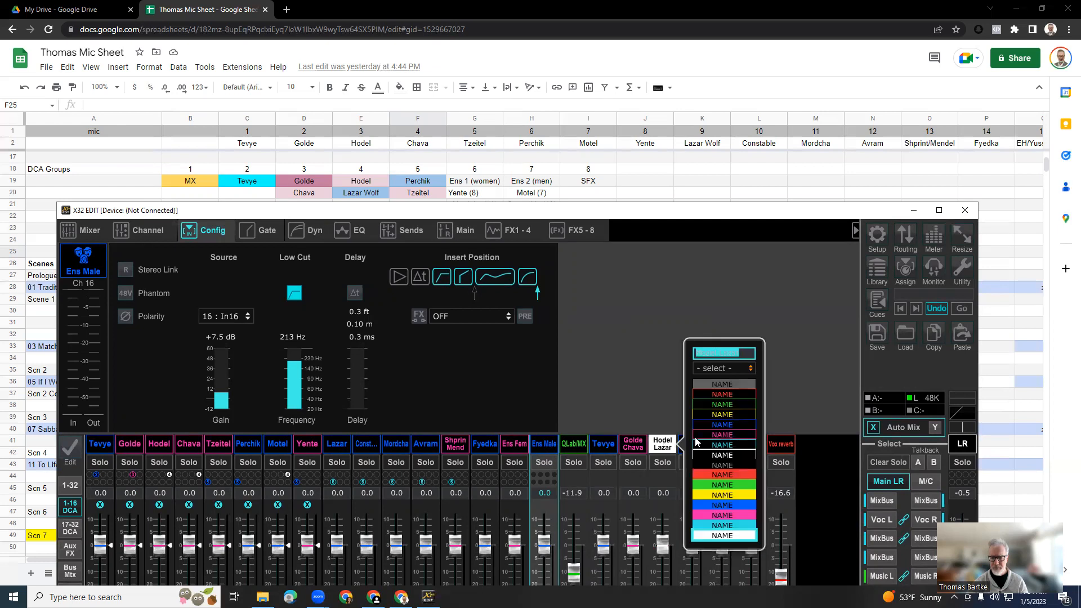
click(715, 454)
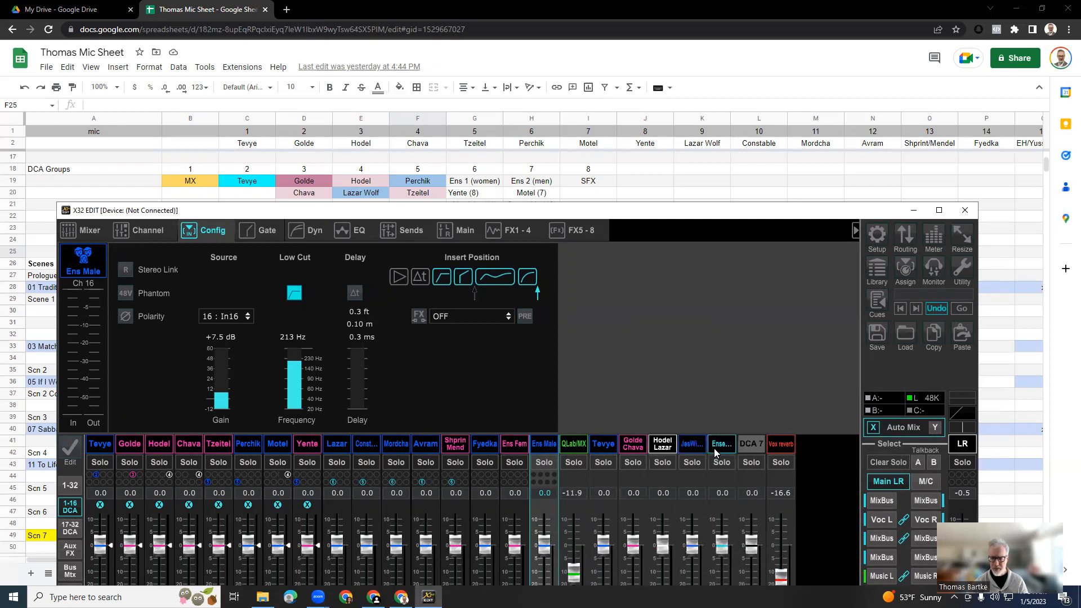
click(658, 448)
click(710, 445)
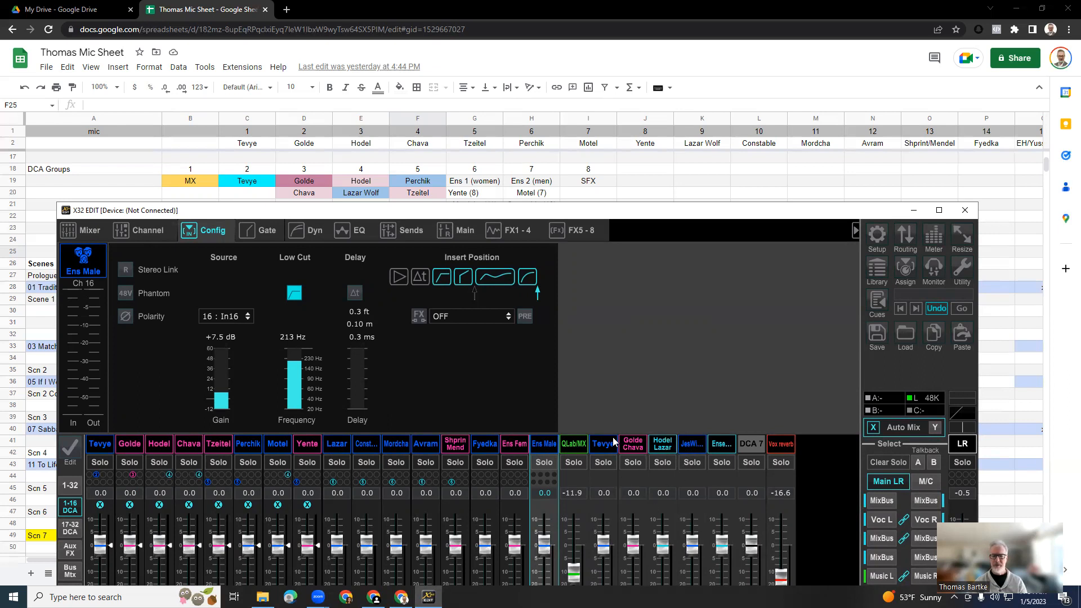
Rename DCA 5 to Perch Tzeitl and set its label to the outlined cyan color
double_click(692, 444)
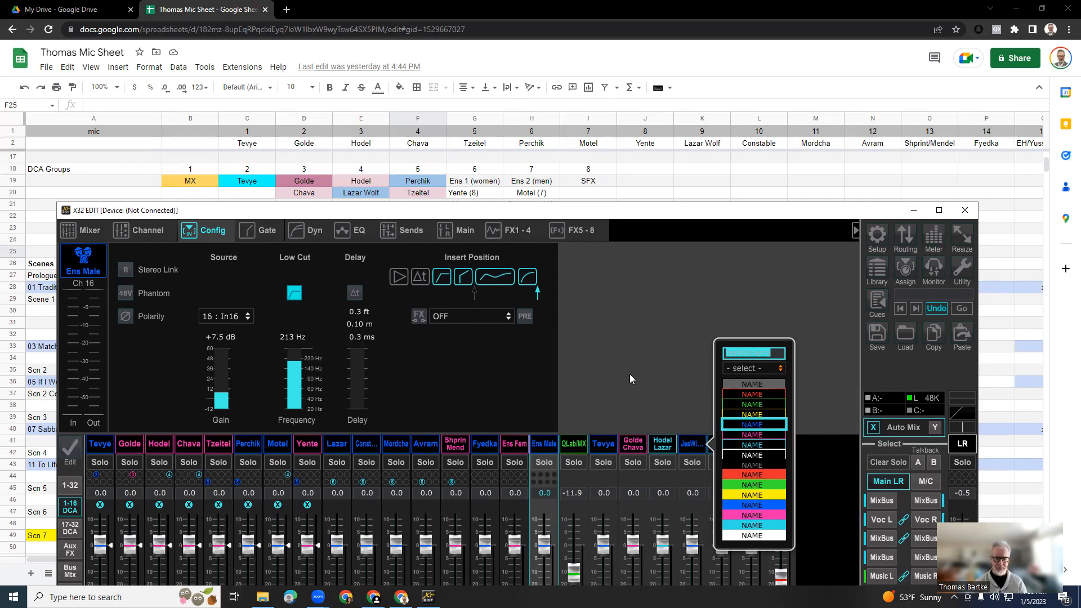
text(Perchi)
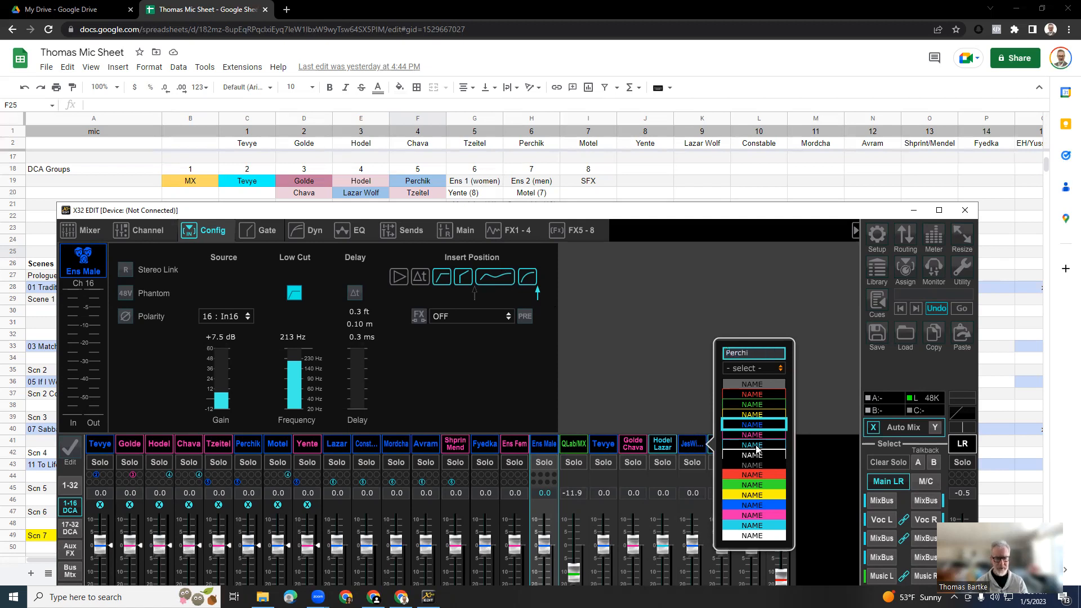
key(BackSpace)
text(Tzeitl)
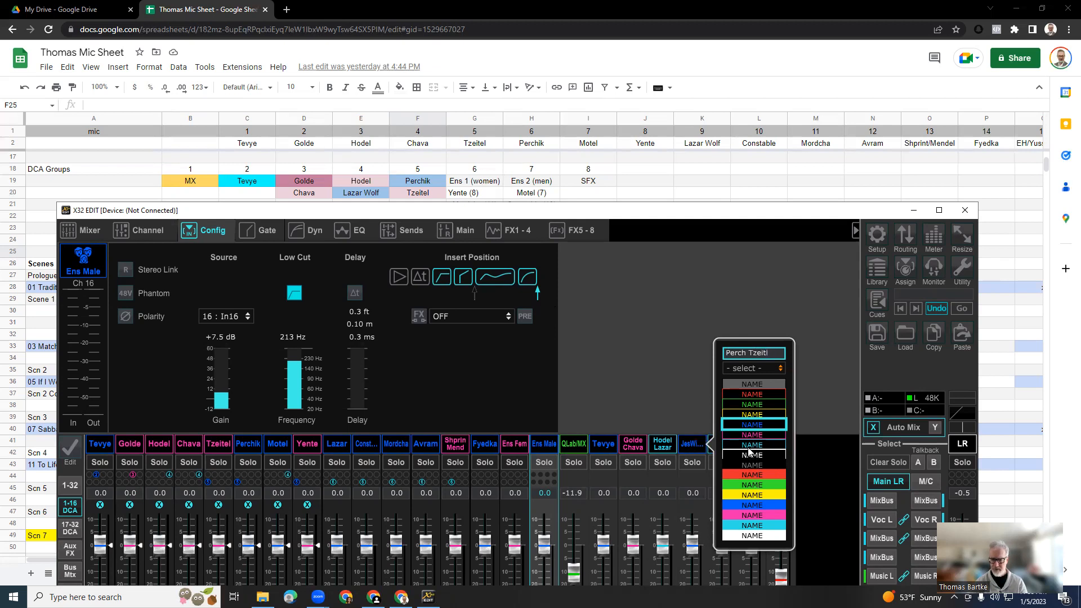
click(750, 446)
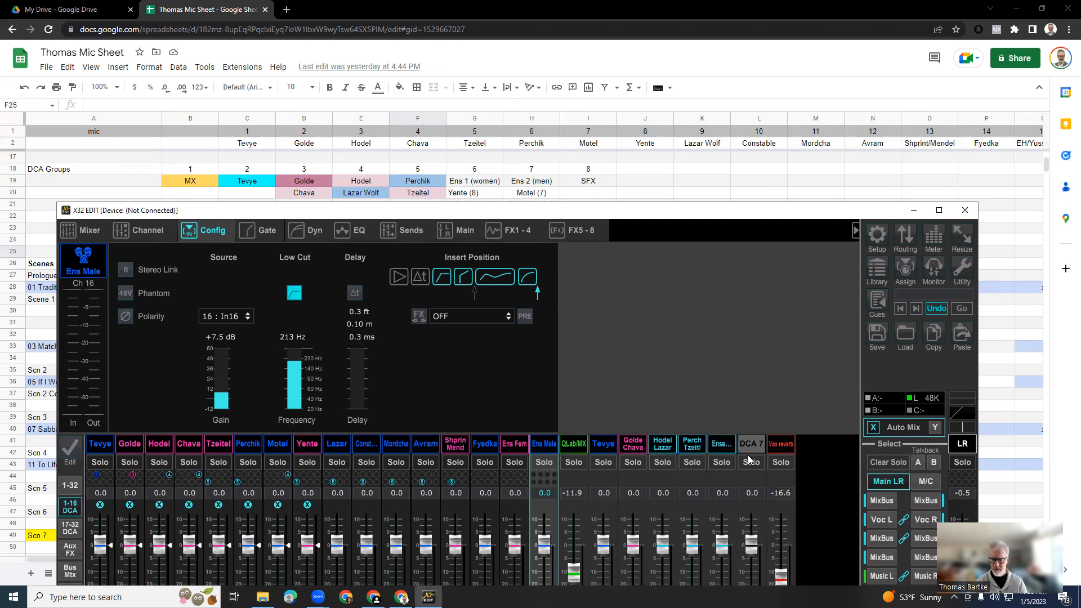
Rename DCA 6 to Ens Fem in outlined pink and DCA 7 to Ens Male in outlined blue
click(716, 444)
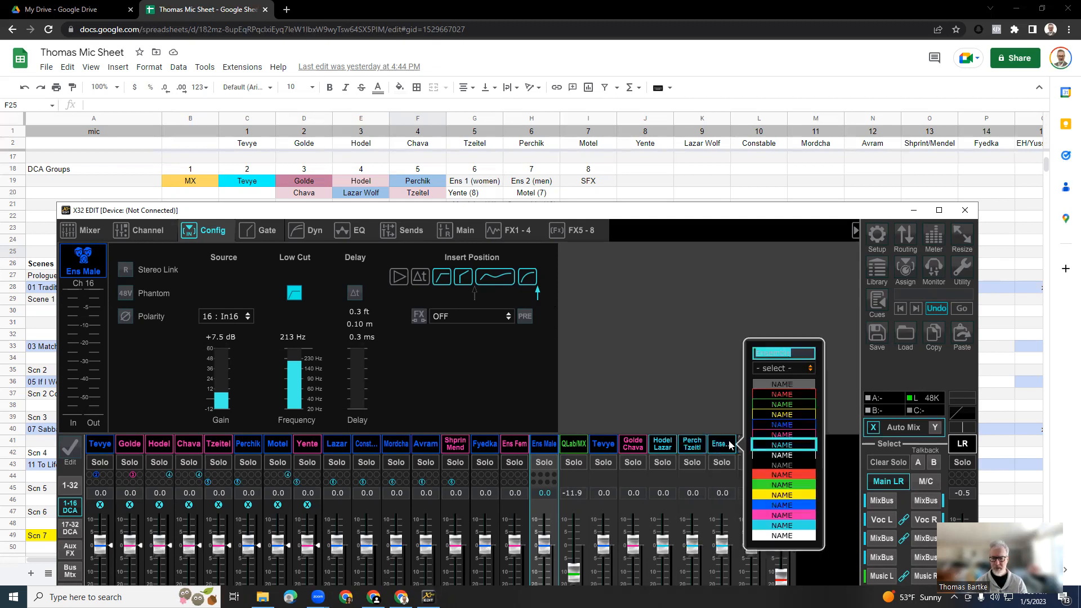
text(ENs)
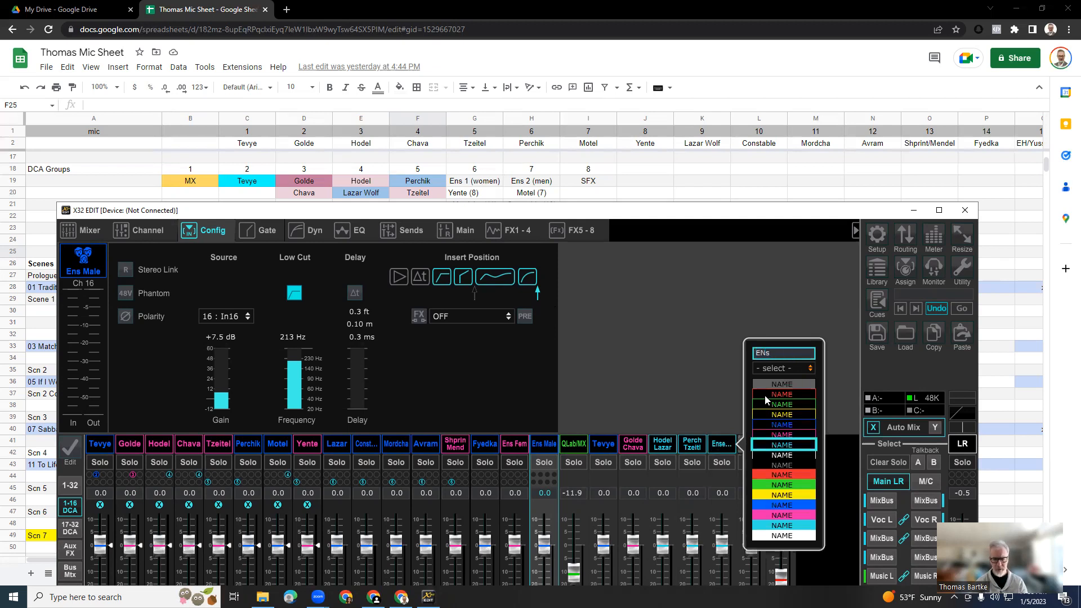
key(BackSpace)
key(BackSpace)
text(ns Fem)
click(782, 434)
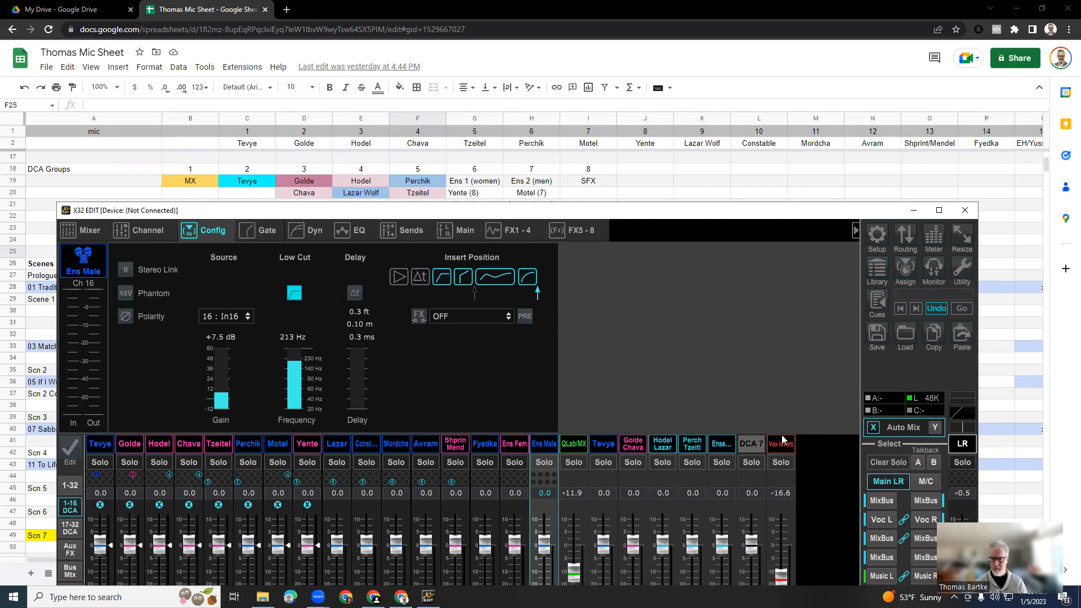
click(751, 446)
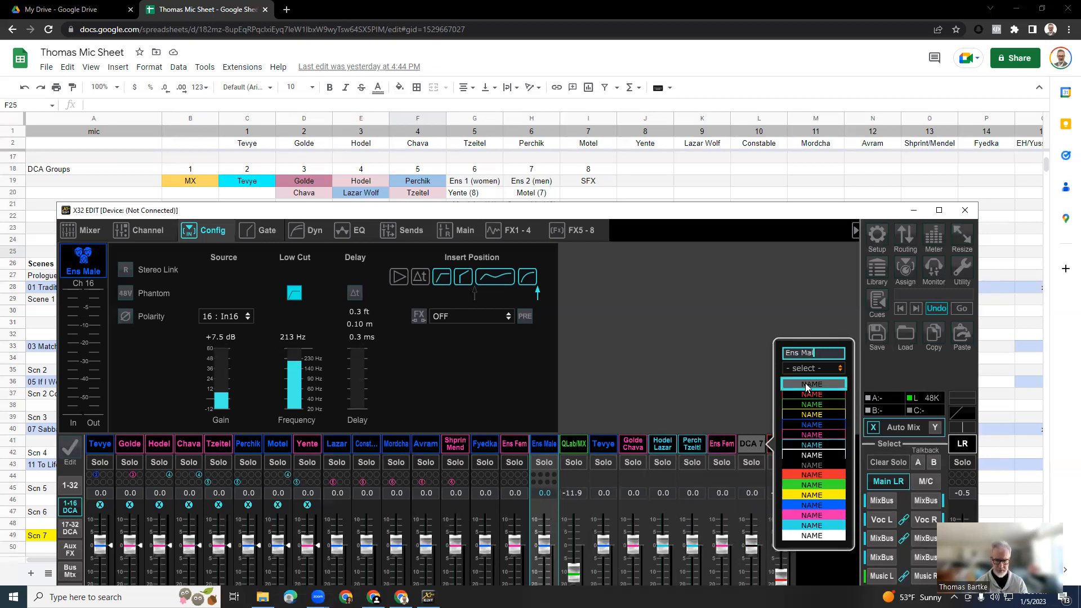
click(802, 421)
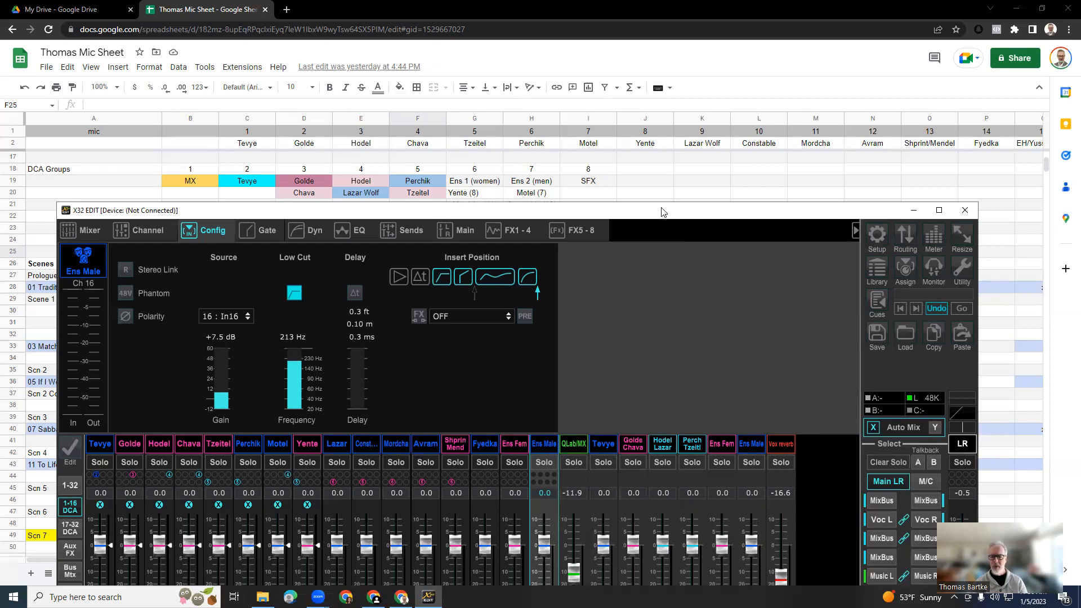
Look over the Aux FX fader bank and return to the channels 1-16 and DCA bank
drag(663, 212, 647, 51)
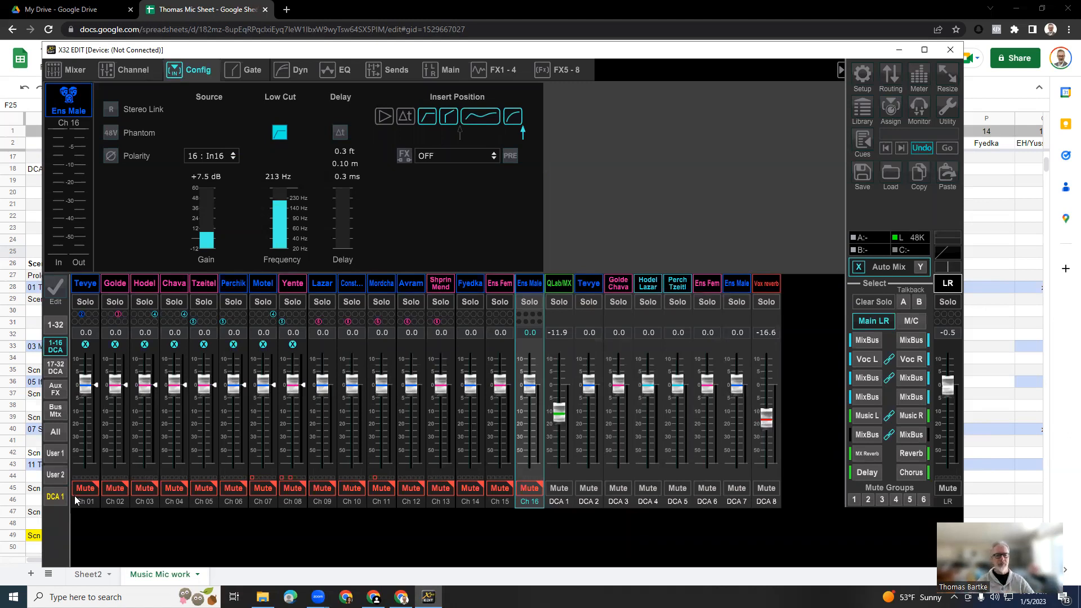
click(55, 389)
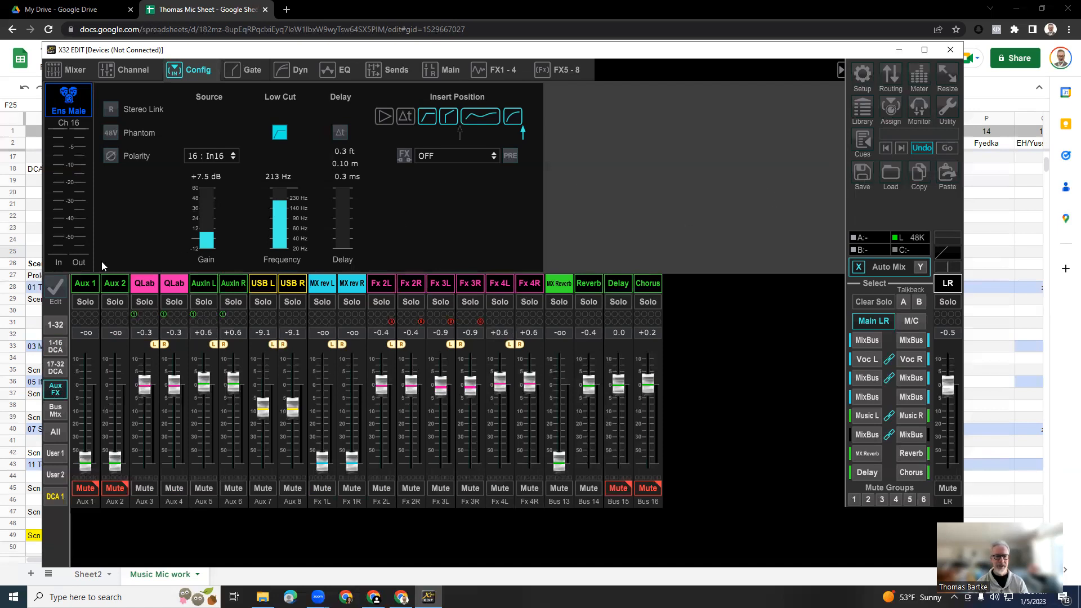
click(56, 346)
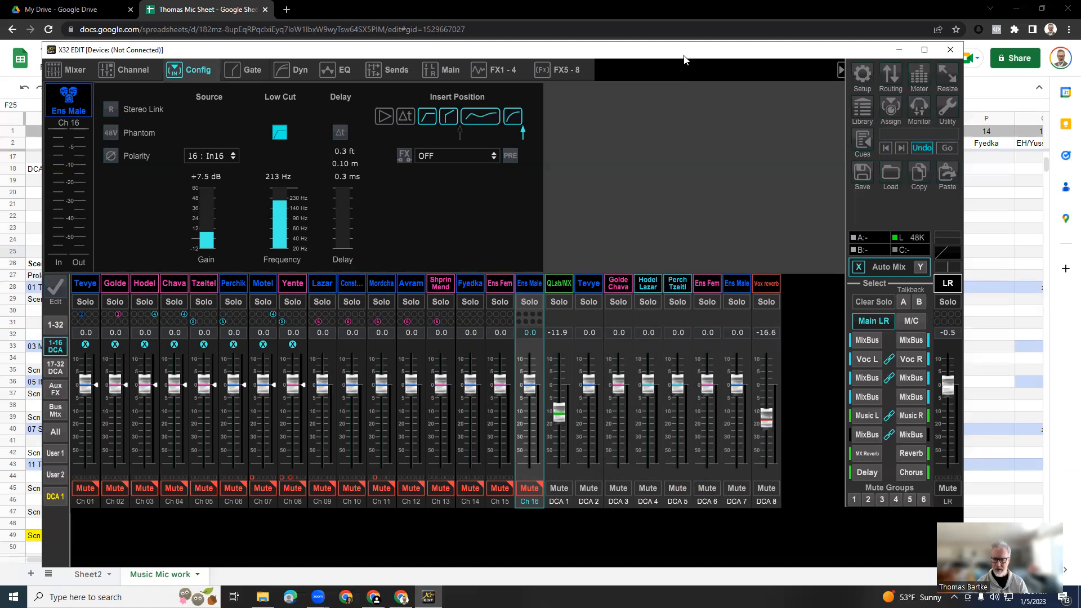
Compare the channels' DCA assignments with the mic sheet, clearing DCA 6 from channels 11 to 13 and reassigning Mordcha on channel 11 to DCA 6
drag(684, 59, 713, 96)
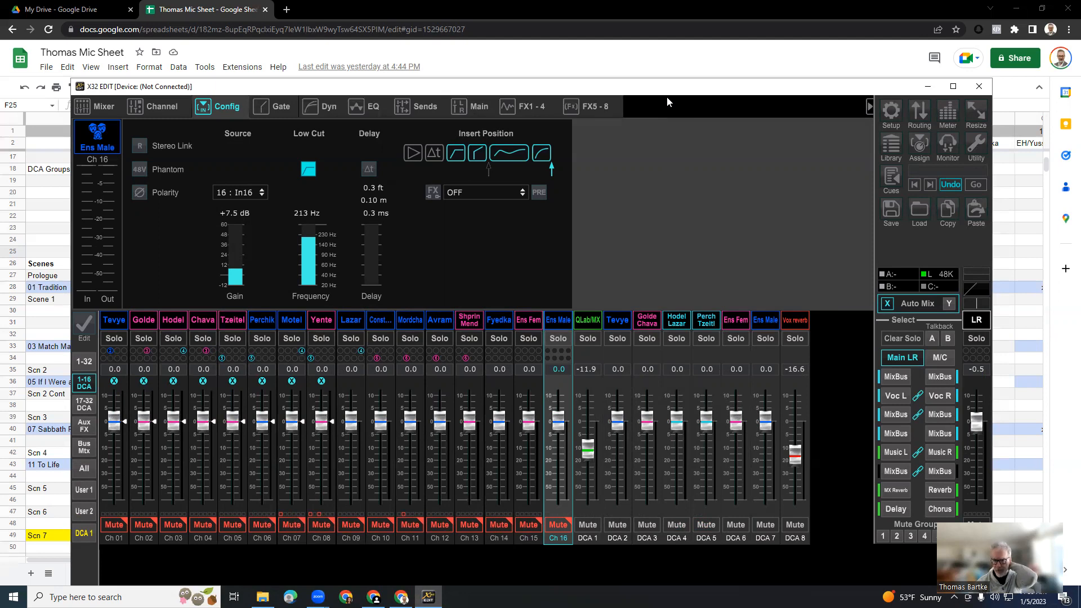
drag(667, 96, 644, 234)
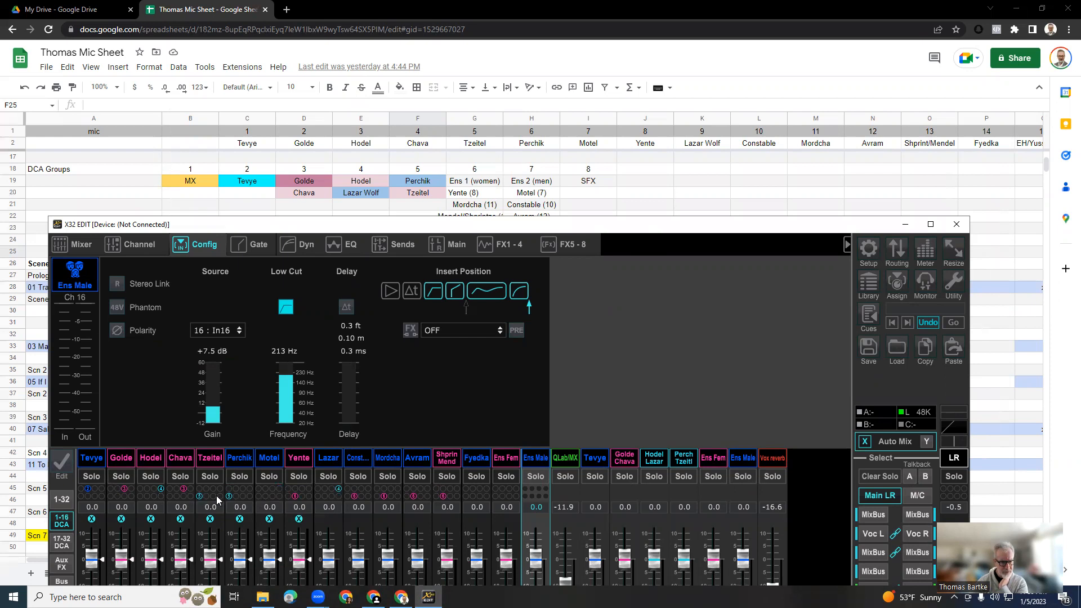
click(87, 489)
click(162, 488)
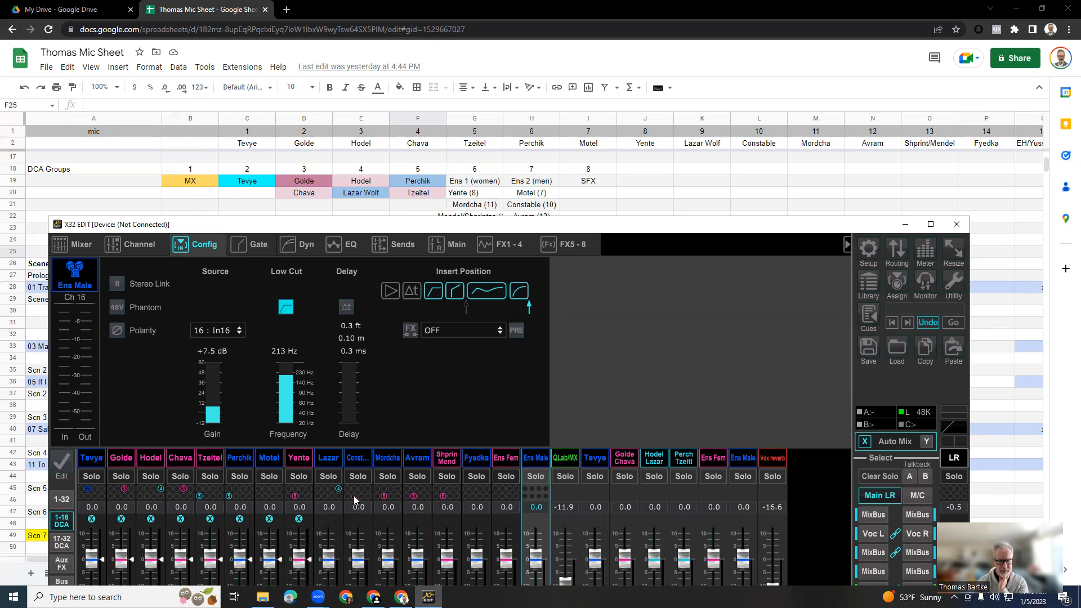
click(382, 496)
click(442, 495)
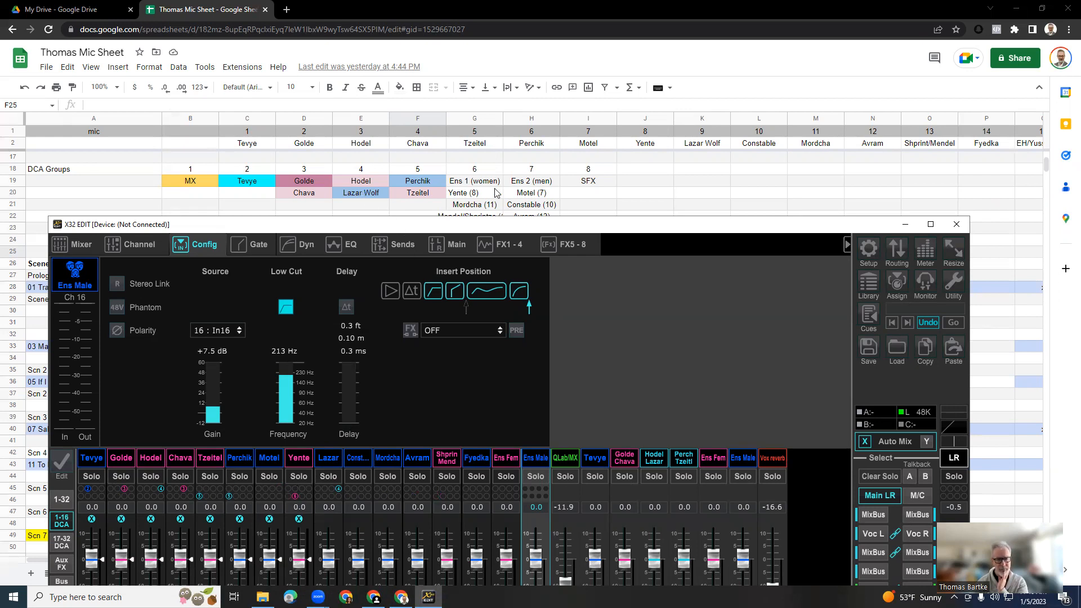
click(383, 496)
In the mic sheet, shift the Ens 2 (men) entries under Motel down one row and move Mordcha (11) from the women's column into the gap
click(475, 206)
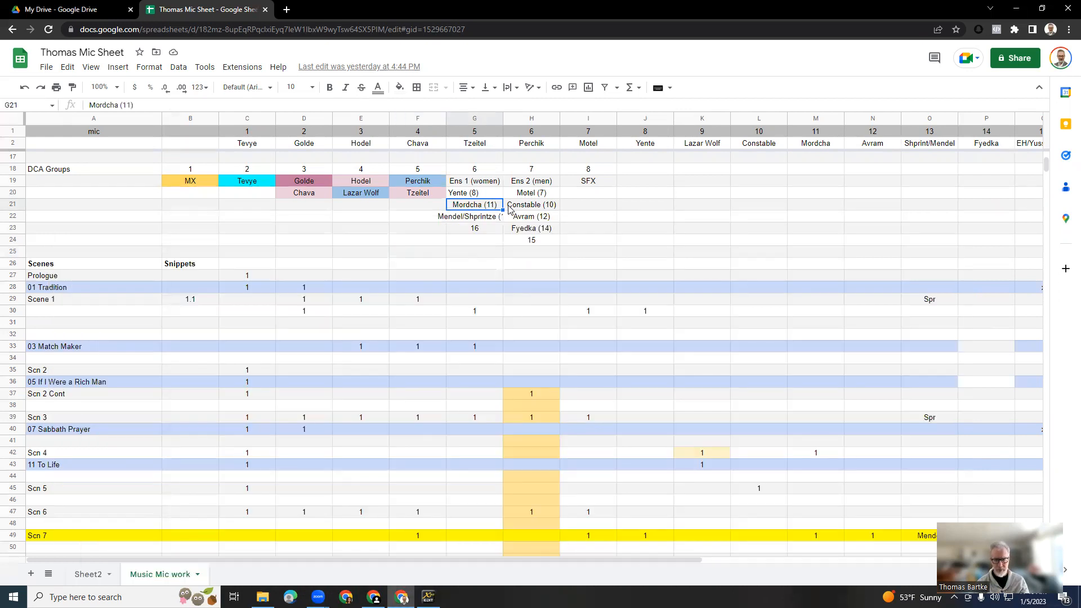
drag(525, 206, 528, 243)
key(ctrl+x)
click(527, 218)
key(ctrl+v)
click(487, 206)
key(ctrl+x)
click(536, 206)
key(ctrl+v)
Move Mendel/Shprintze (13) and 16 up one row to close the gap in the Ens 1 (women) column
drag(470, 221, 467, 235)
key(ctrl+x)
click(473, 206)
key(ctrl+v)
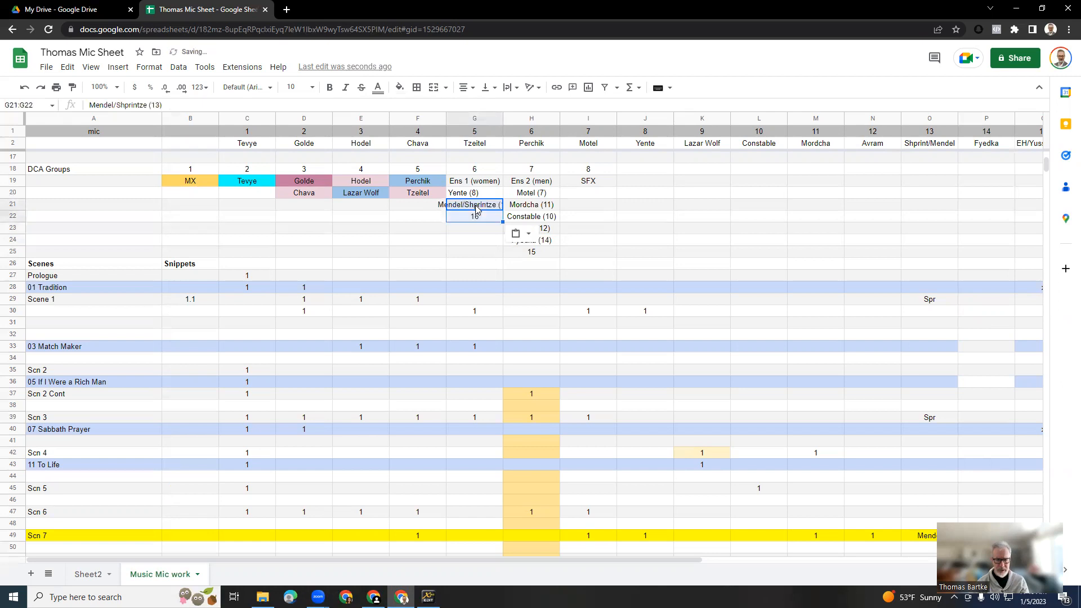
click(599, 221)
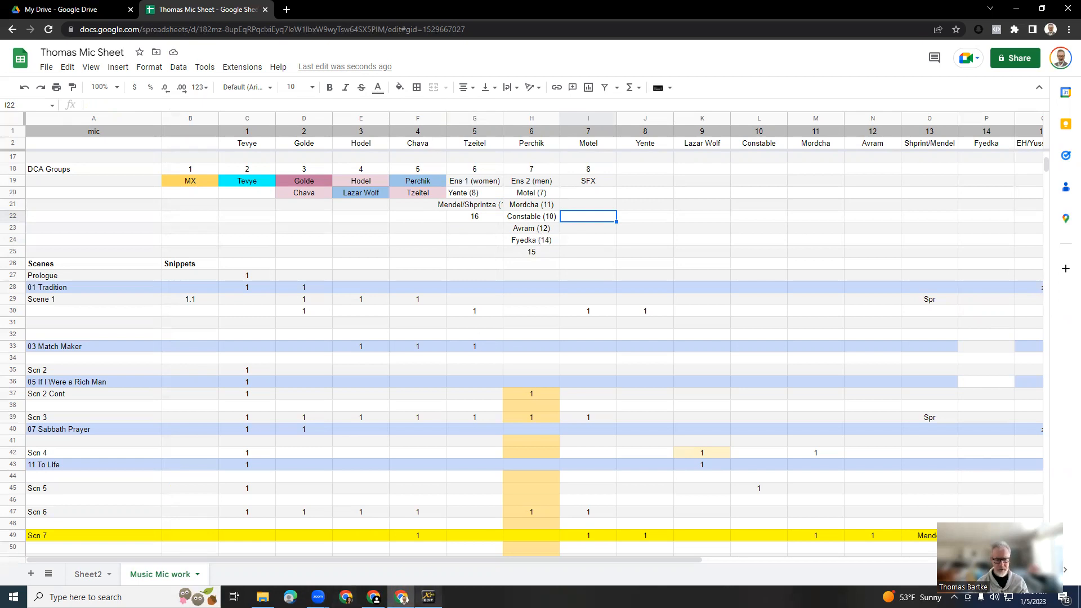
Switch to X32 Edit and assign Motel, Constable, Mordcha, Avram and Fyedka to DCA 7, and Shprin Mend and Ens Fem to DCA 6
click(428, 597)
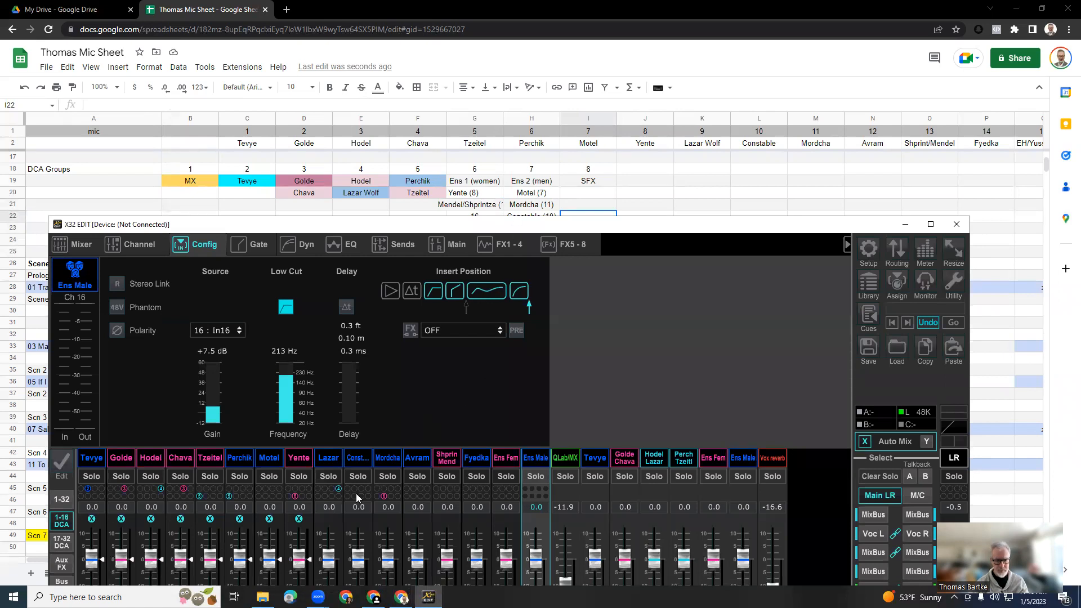
click(391, 496)
click(501, 496)
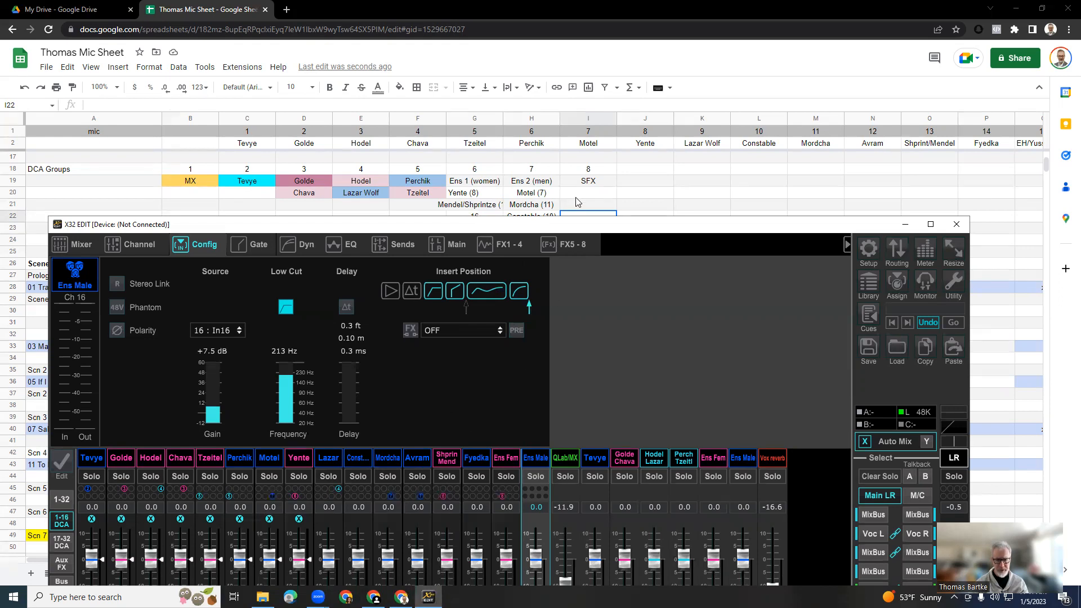
scroll(561, 197, down, 2)
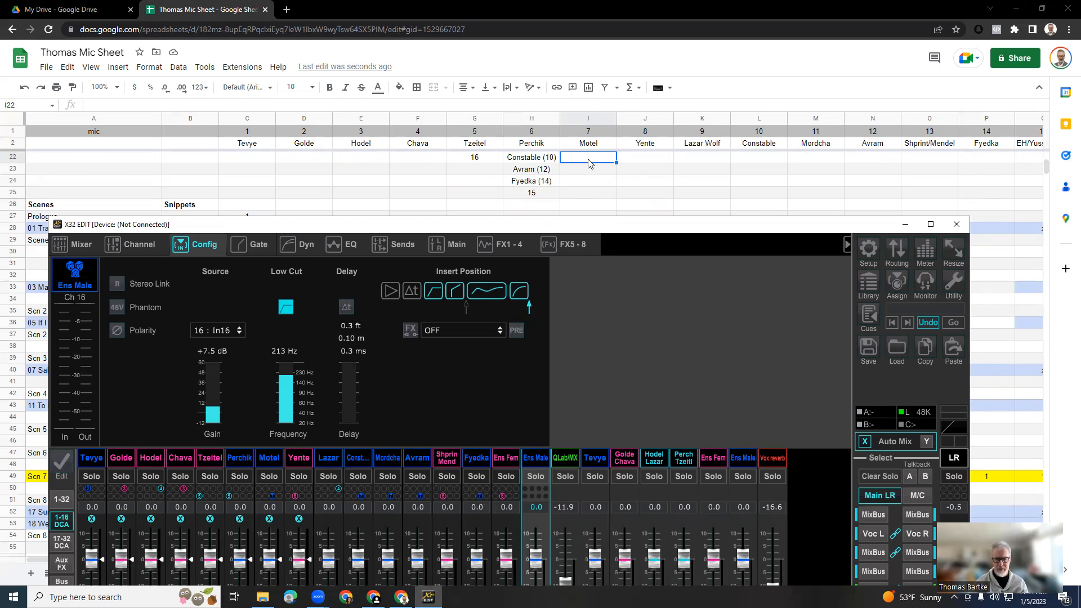
Swap the ensemble mic numbers in the mic sheet, entering 15 under Ens 1 (women) and 16 under Ens 2 (men)
scroll(588, 164, up, 1)
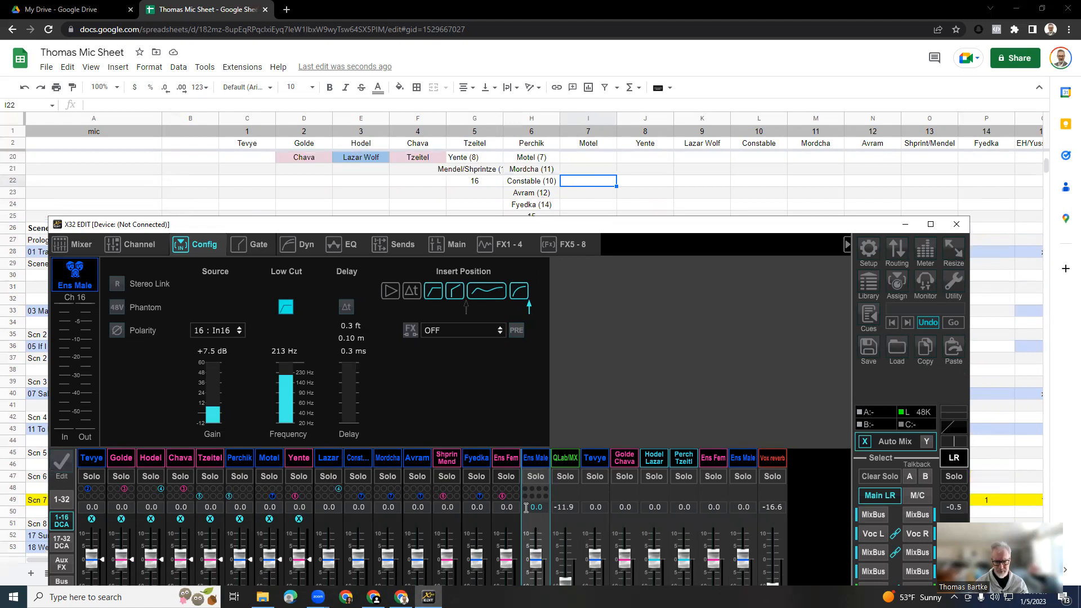
click(479, 184)
text(15)
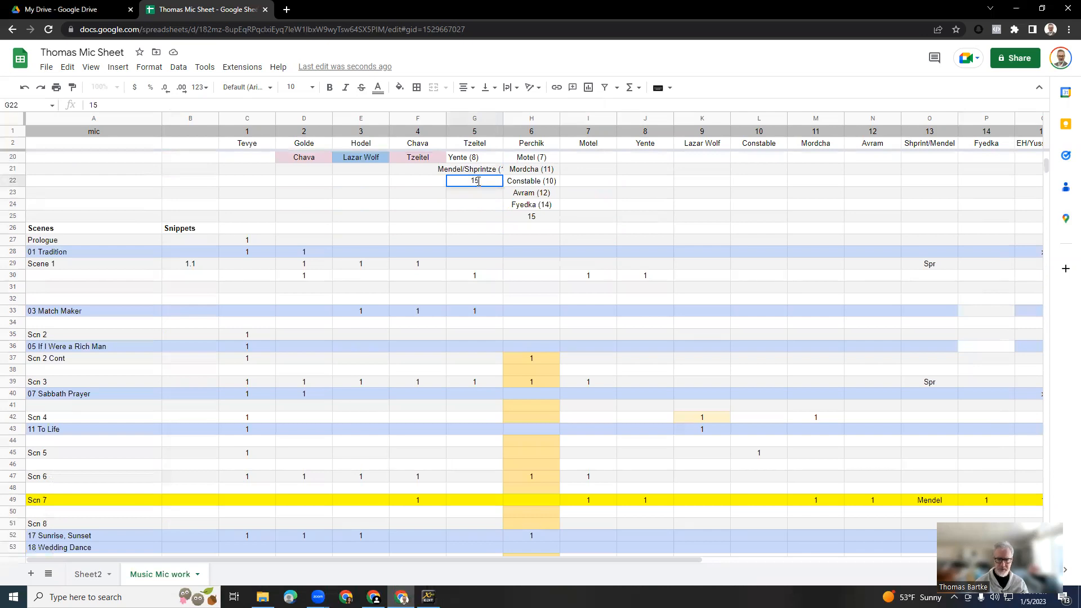
click(533, 217)
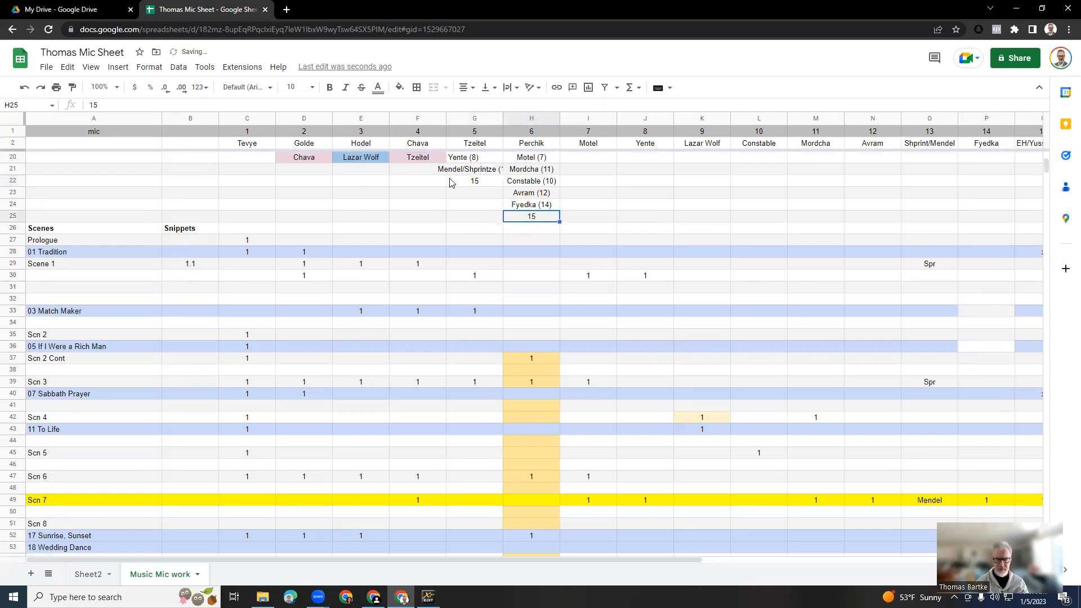
text(16+)
key(BackSpace)
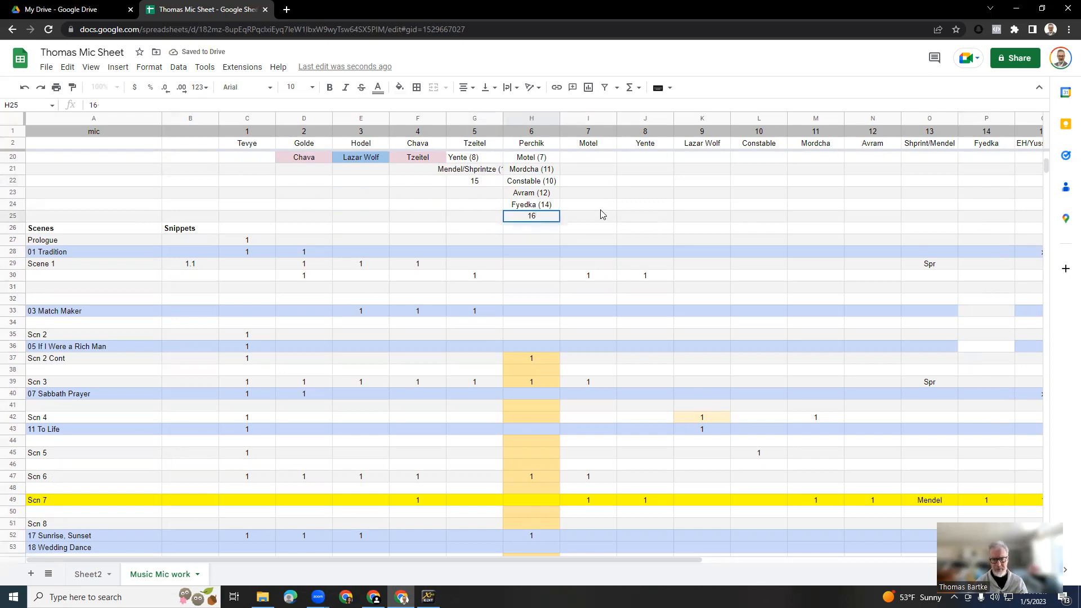
click(598, 206)
Check the mic and role assignments on Sheet2 and return to the Music Mic work sheet
scroll(598, 207, up, 2)
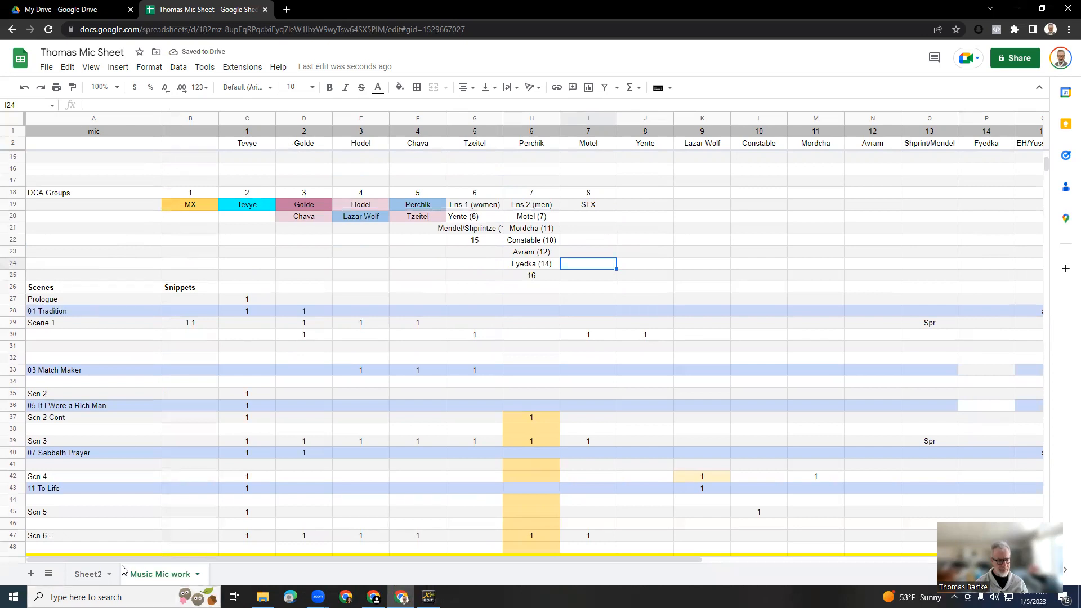
click(93, 576)
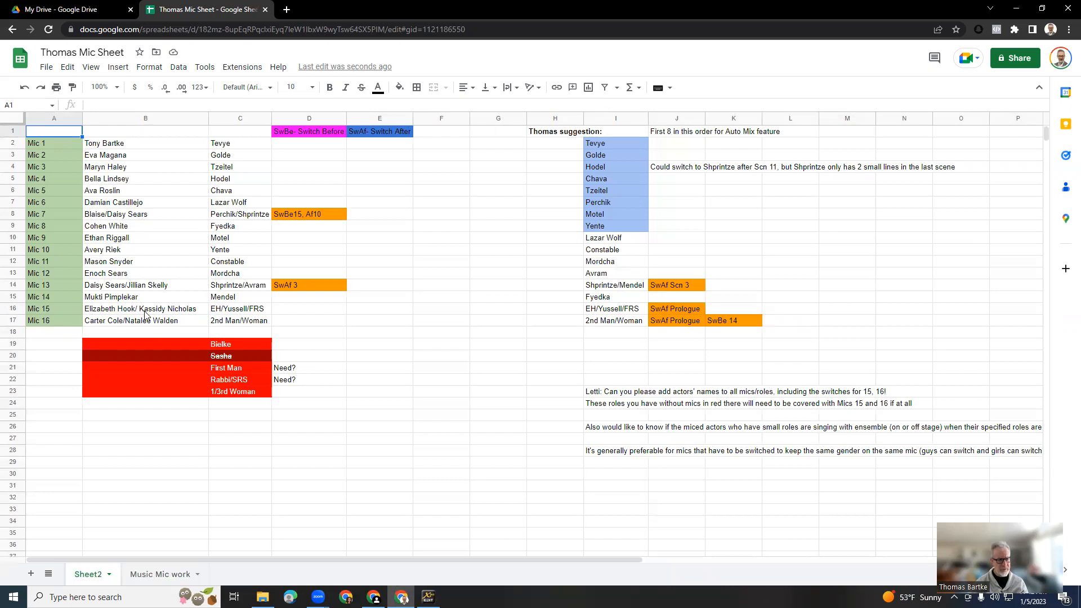
click(148, 574)
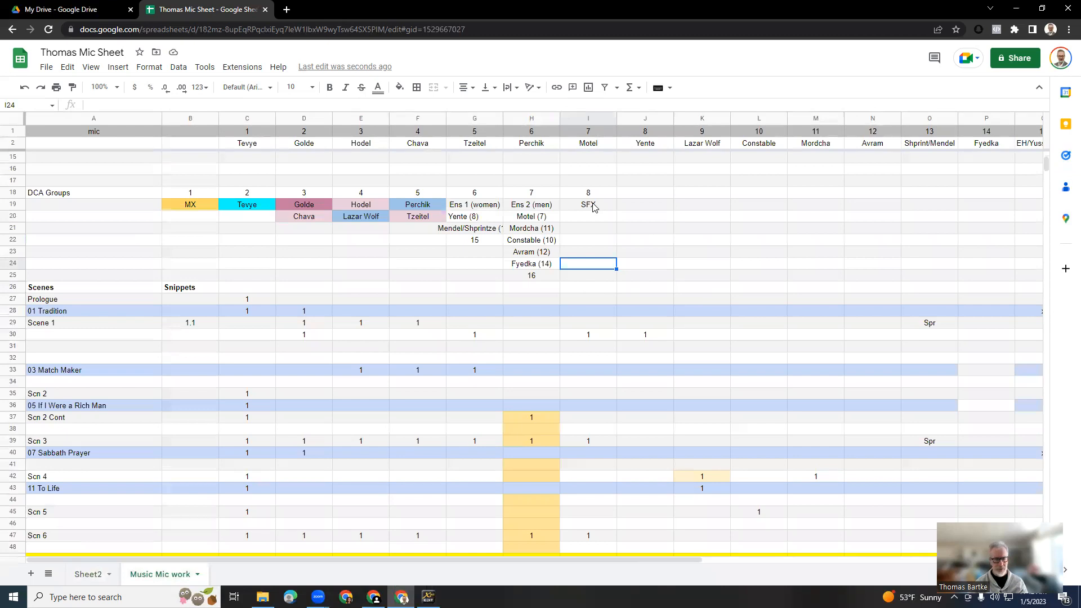
Switch to X32 Edit, assign Ens Male on channel 16 to DCA 7 and review the settings of channels 15 and 16
click(428, 597)
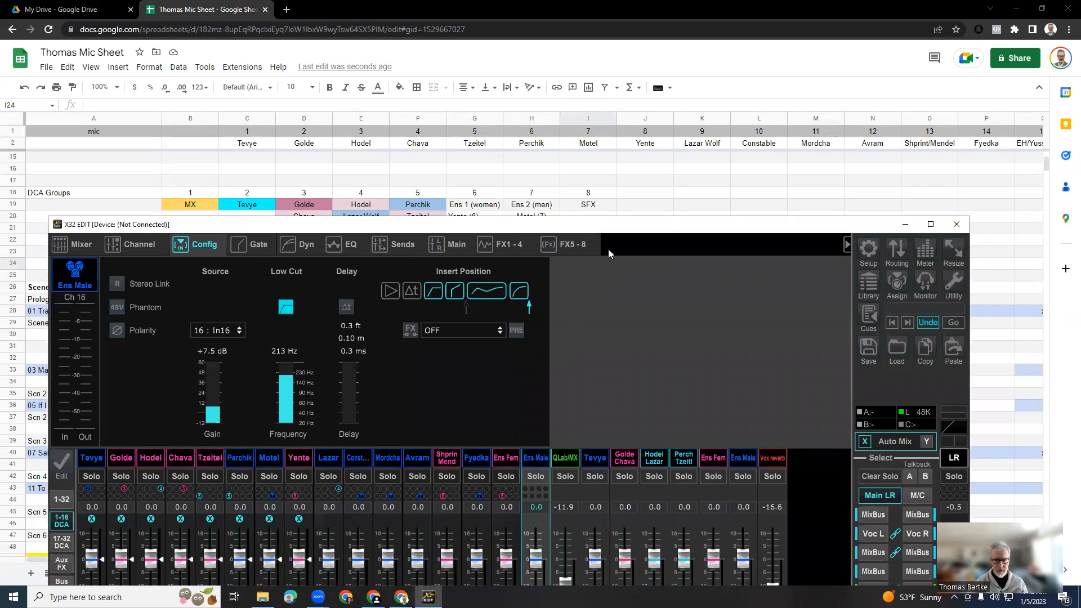
drag(641, 224, 641, 60)
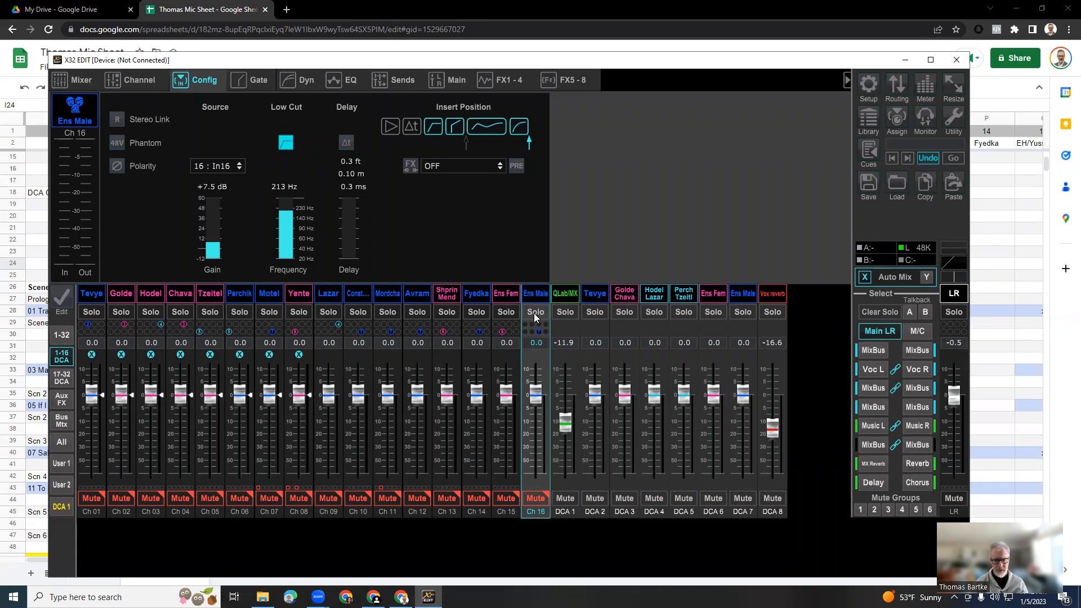
click(507, 294)
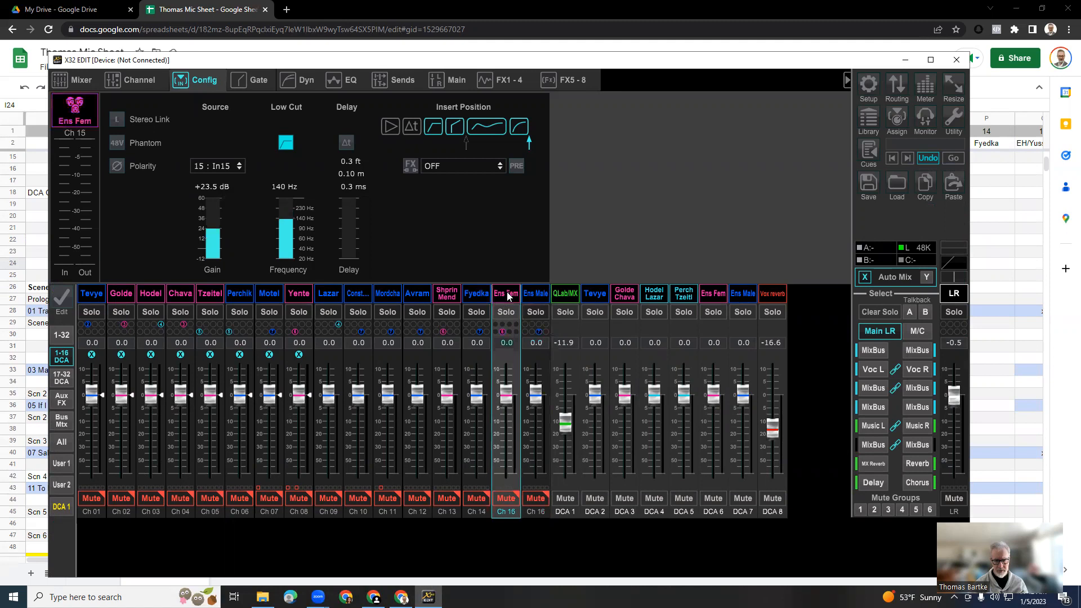
click(538, 295)
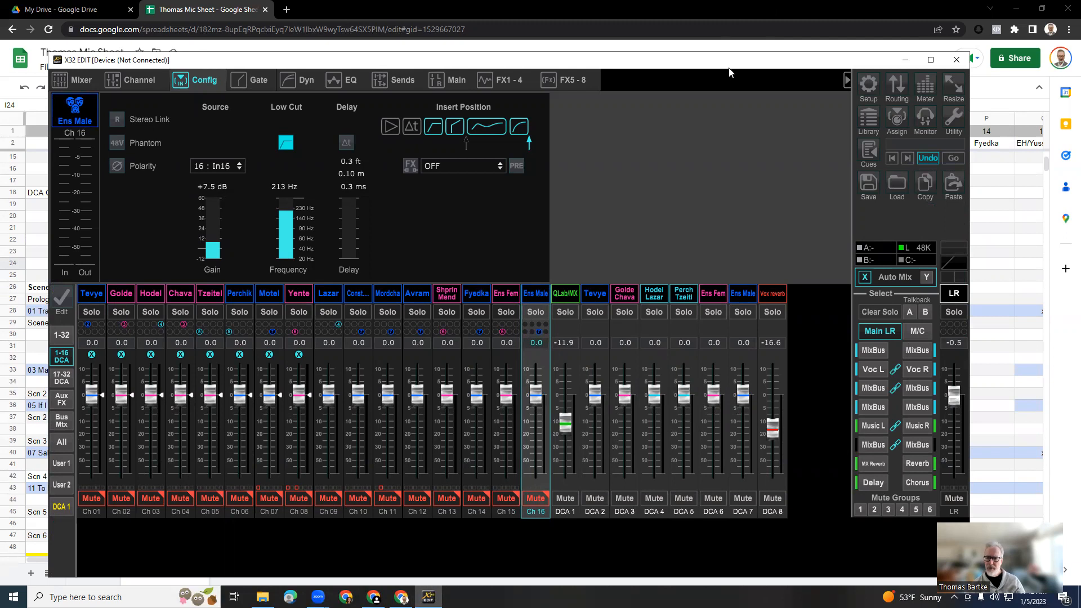
drag(729, 71, 729, 58)
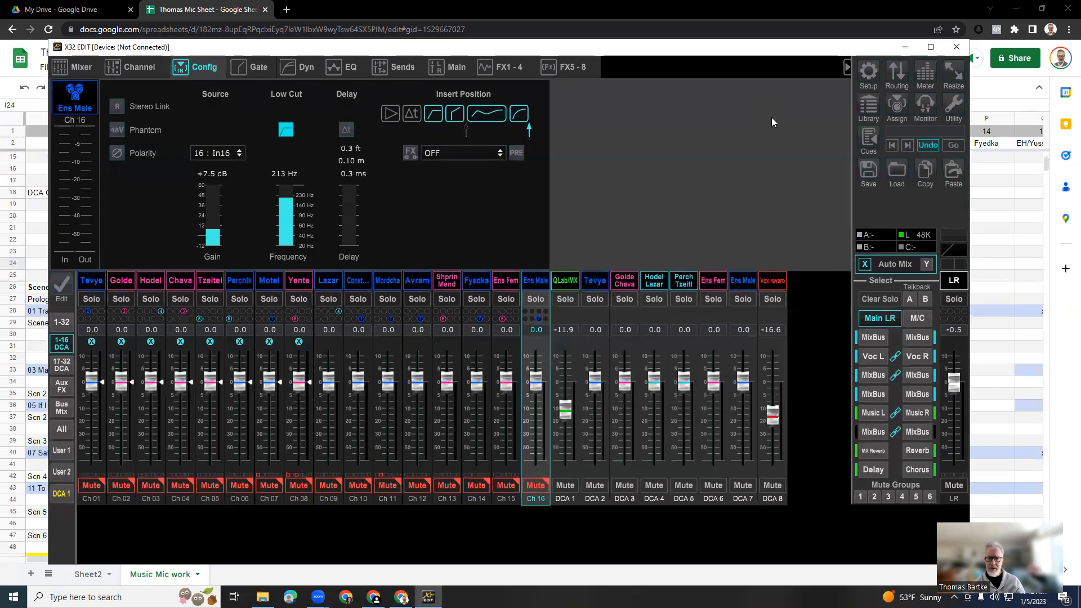
Look at the mixer connection setup and open the cue list in Show Control
click(868, 78)
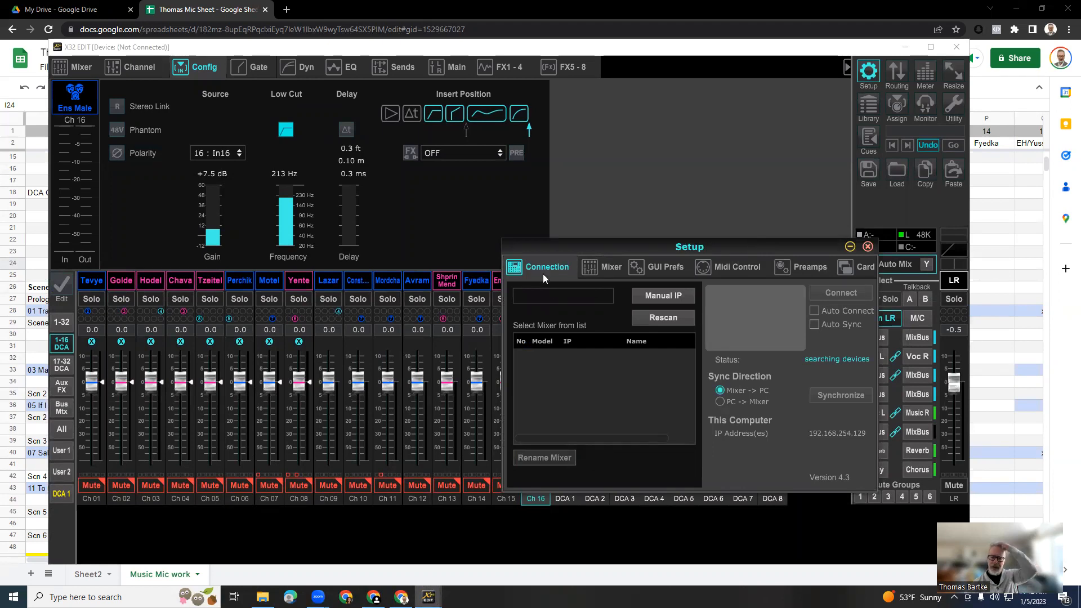
click(868, 247)
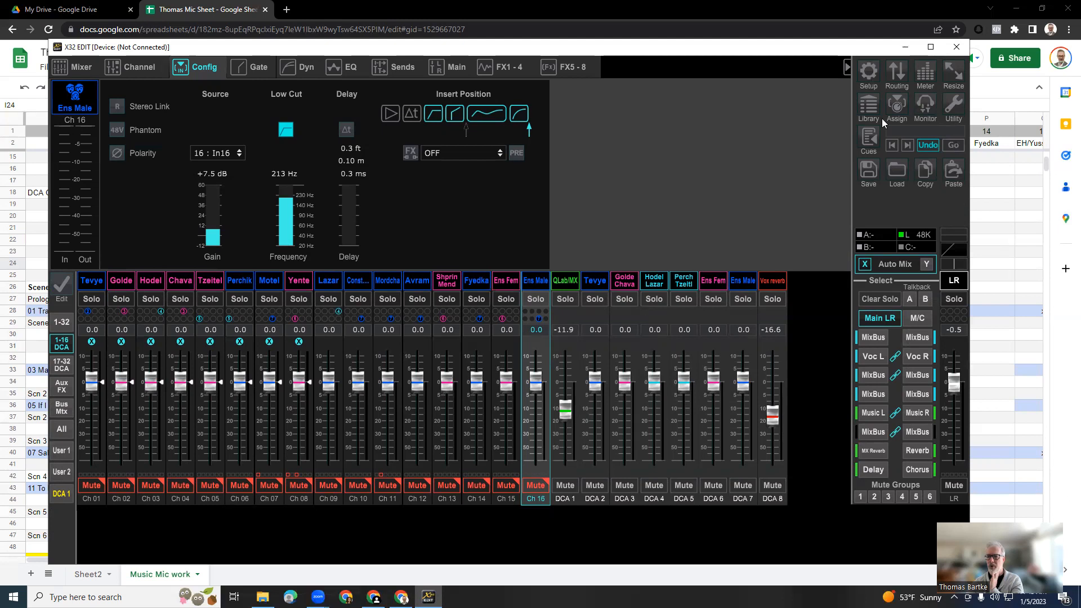
click(867, 139)
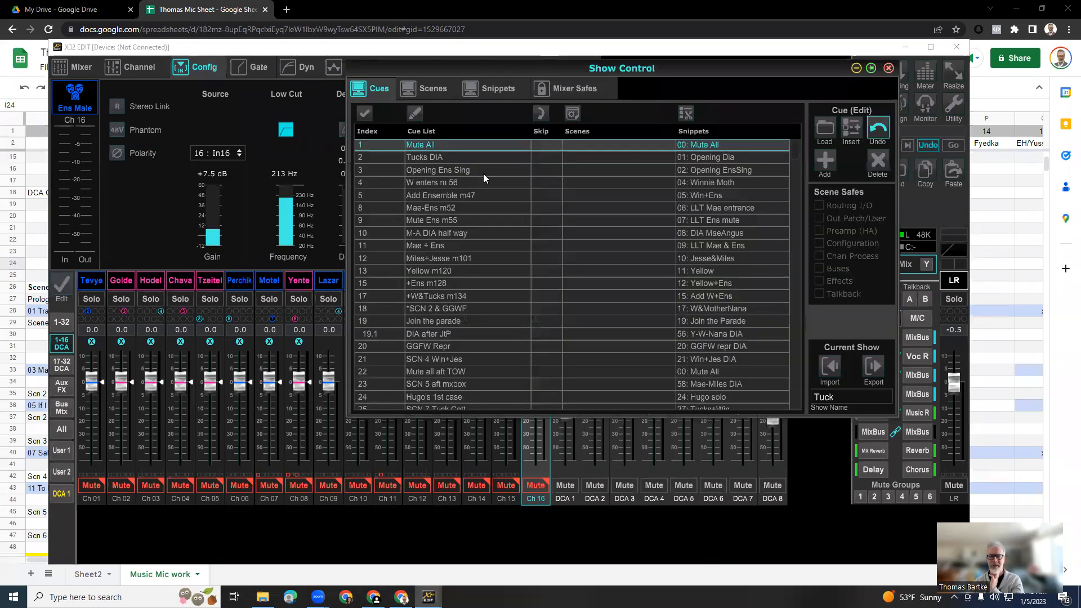
drag(713, 60, 632, 106)
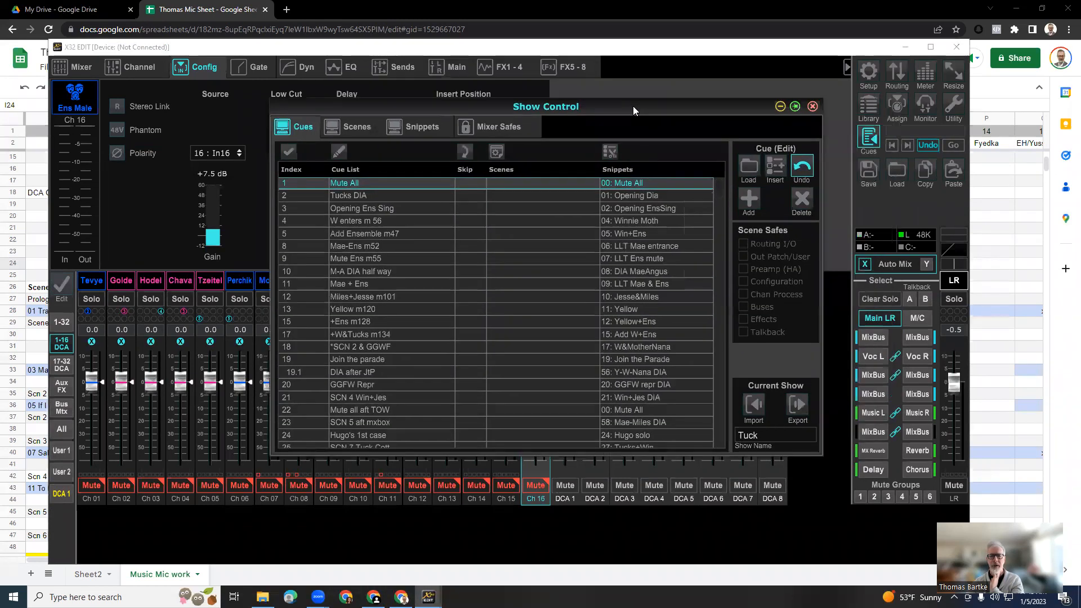